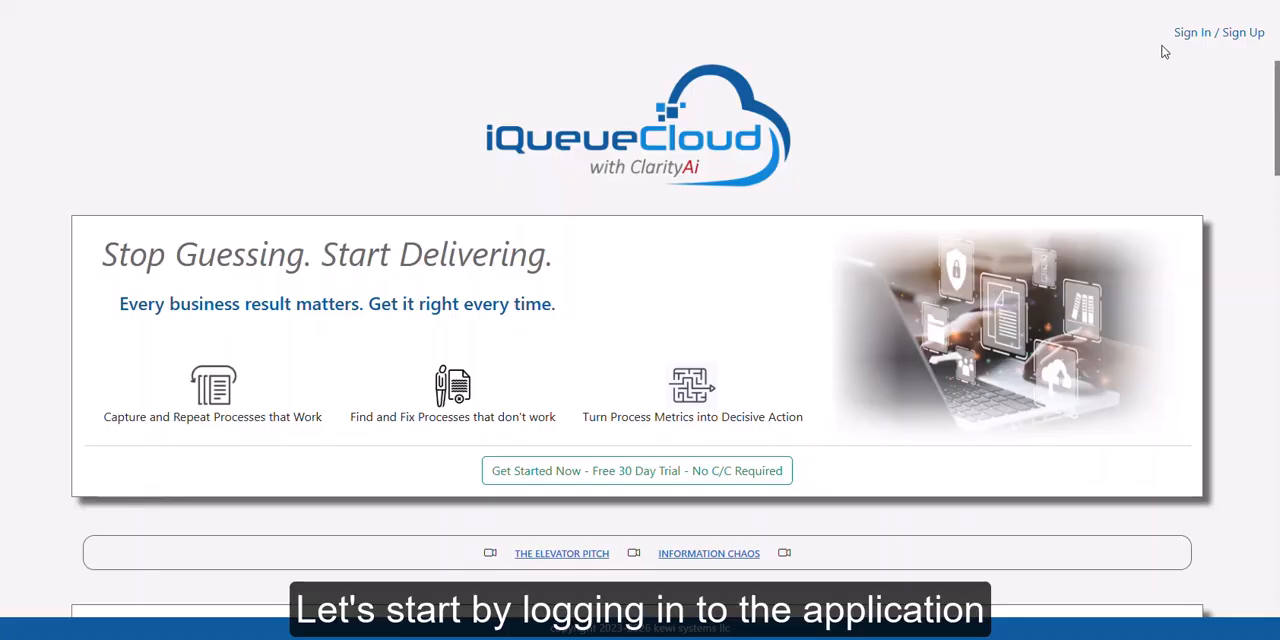
# Sign in to the application with the saved account e-mail and password
pyautogui.click(1191, 36)
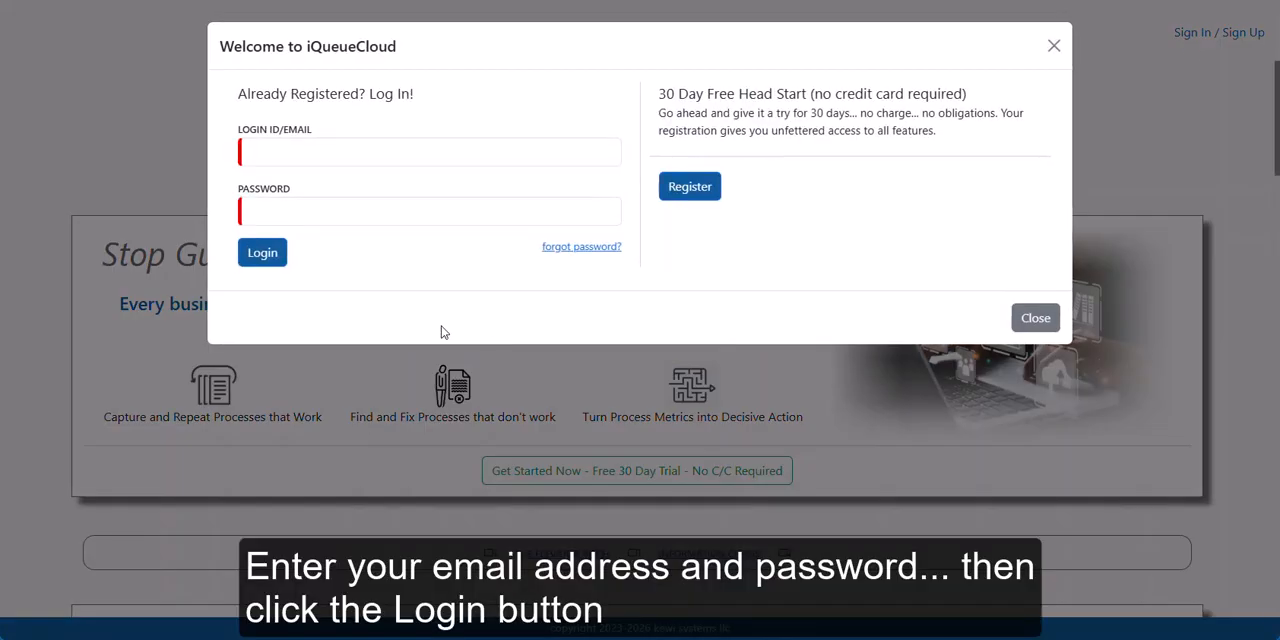
pyautogui.click(275, 149)
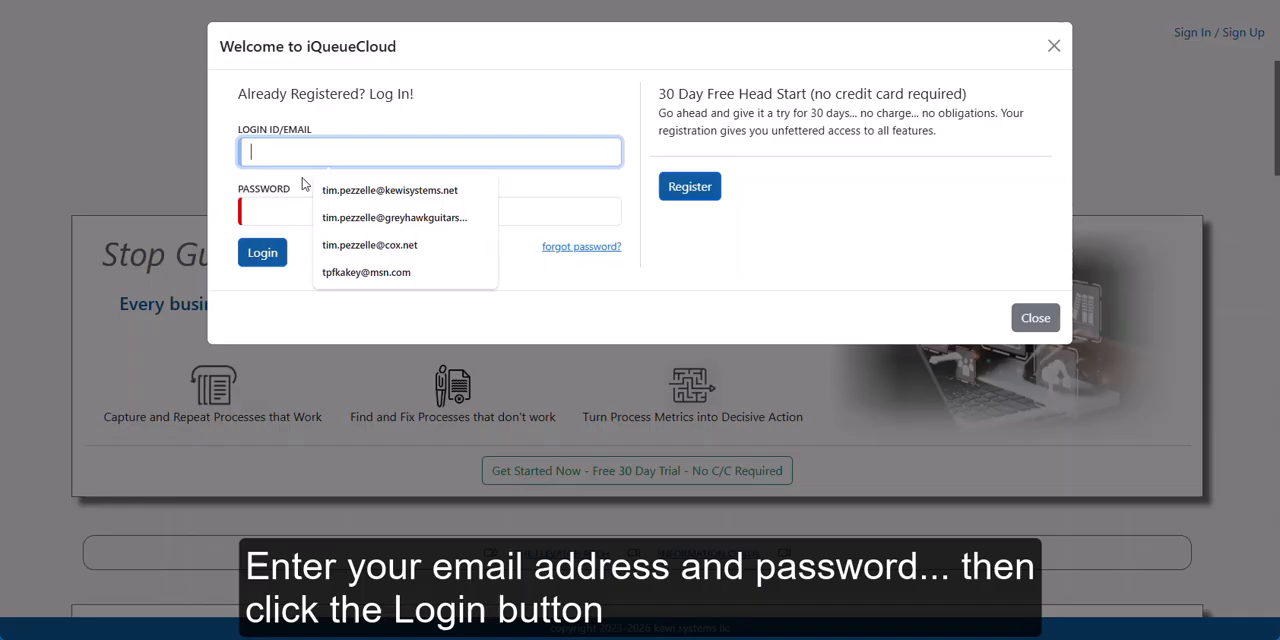
pyautogui.click(365, 195)
pyautogui.click(357, 206)
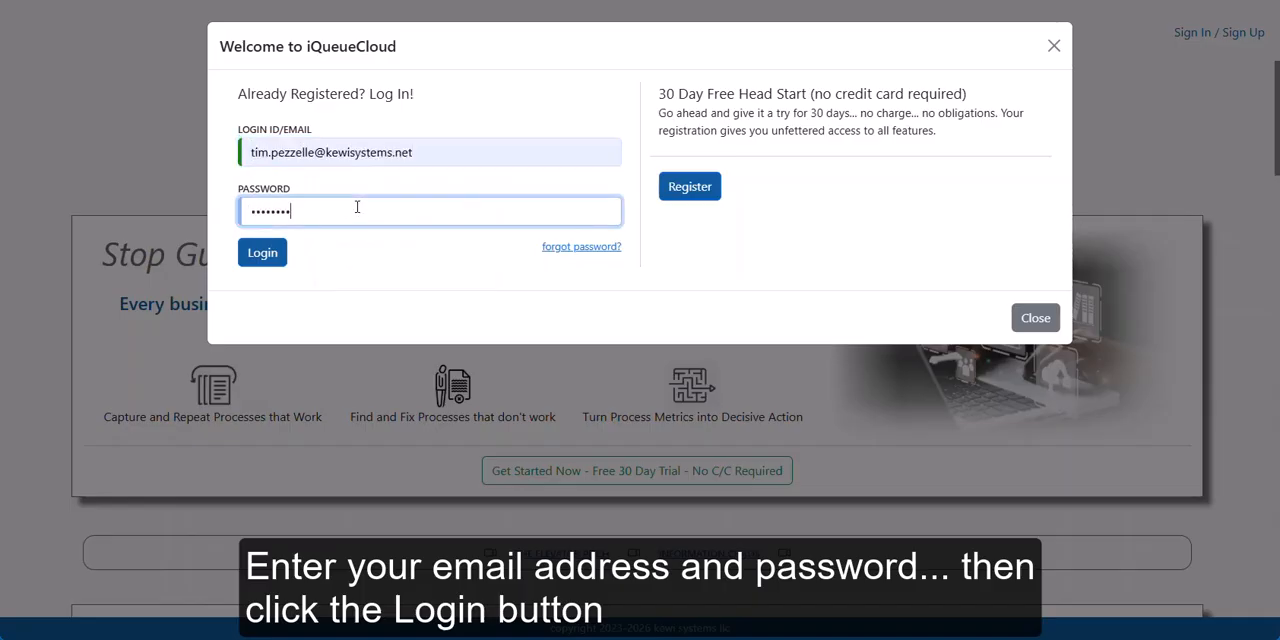
pyautogui.press('Tab')
pyautogui.press('Return')
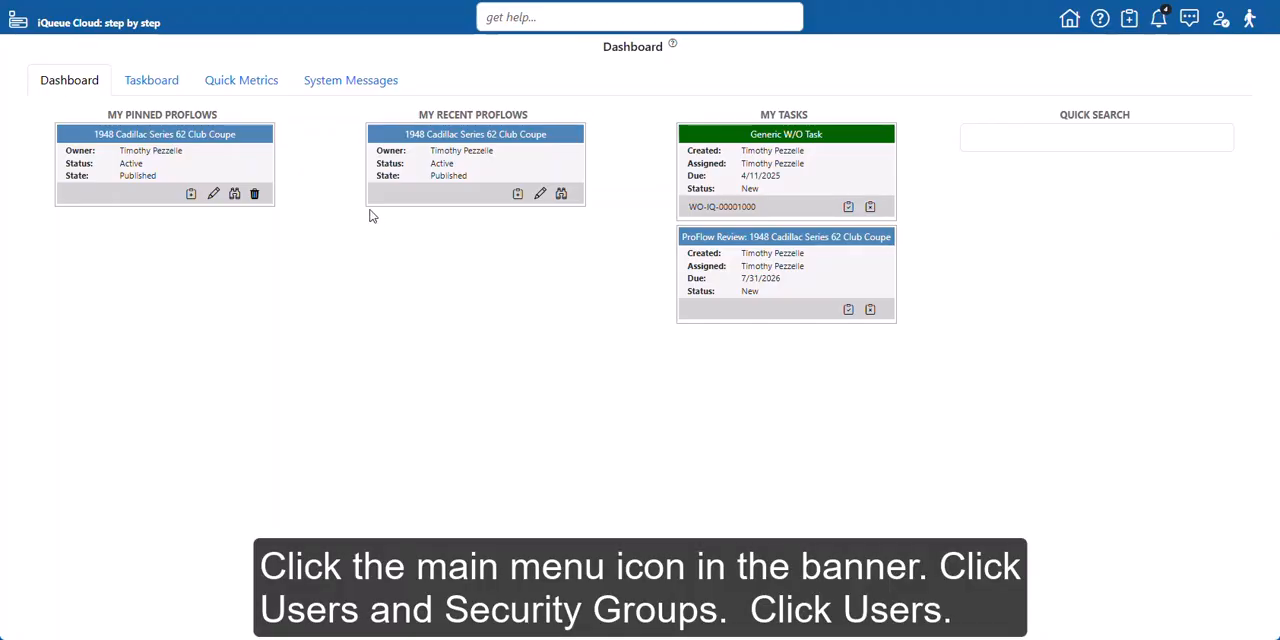
# Open the Users listing page from the Users and Security Groups section
pyautogui.click(18, 24)
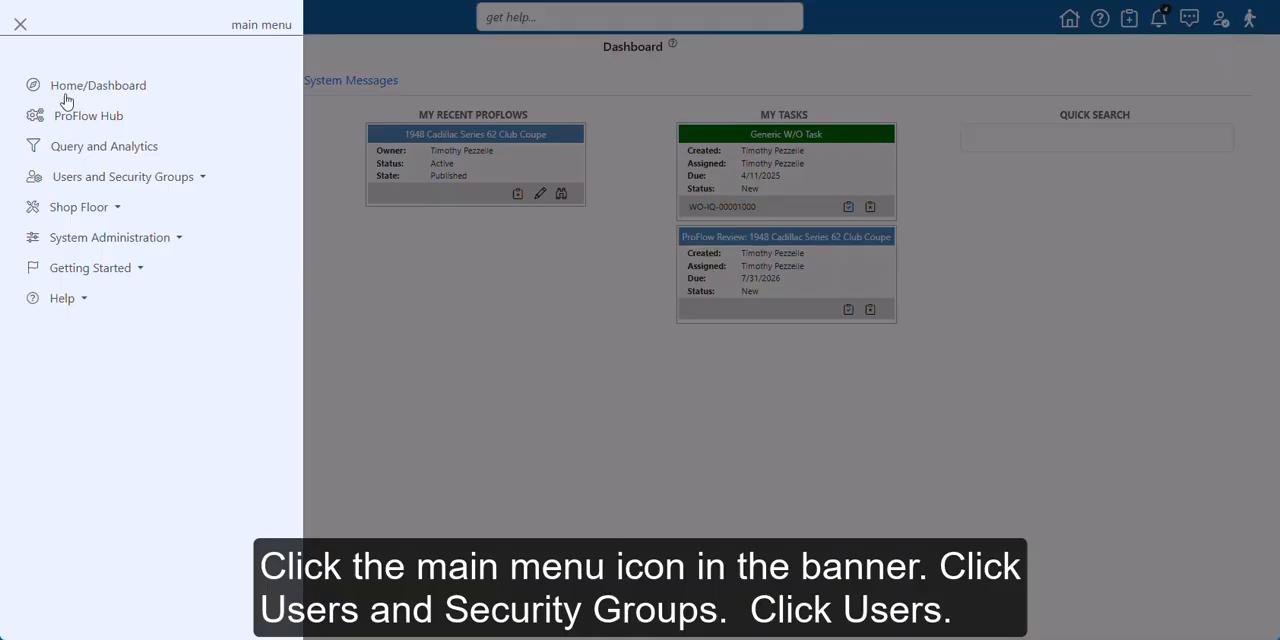
pyautogui.click(88, 182)
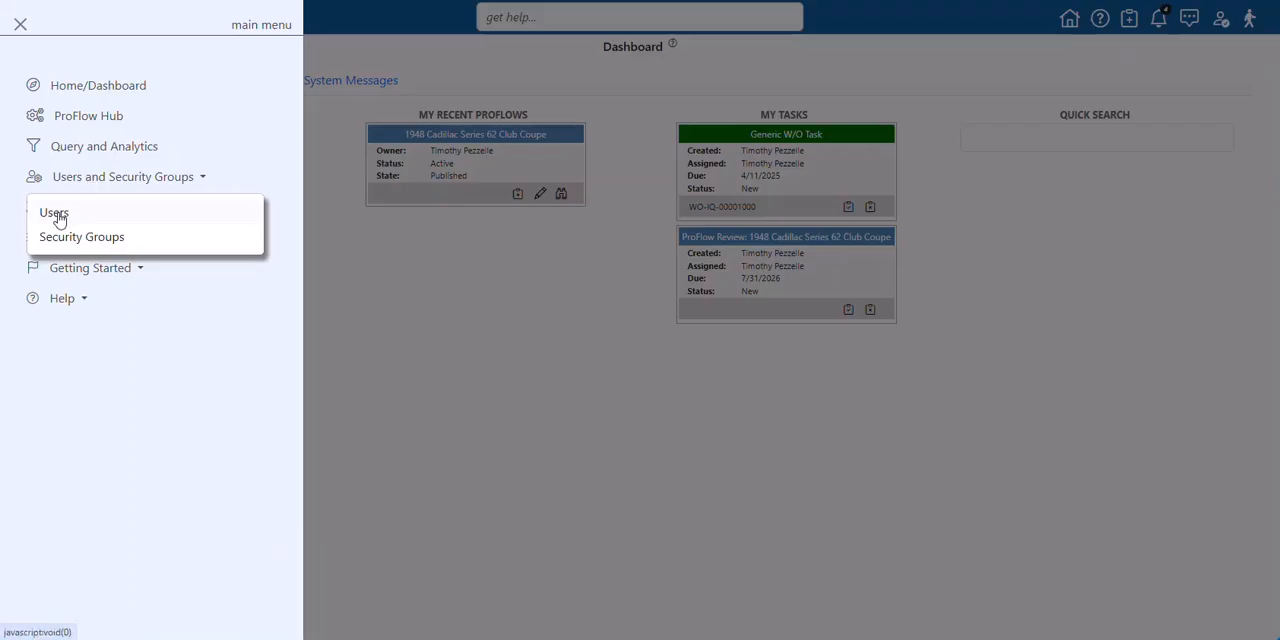
pyautogui.click(50, 213)
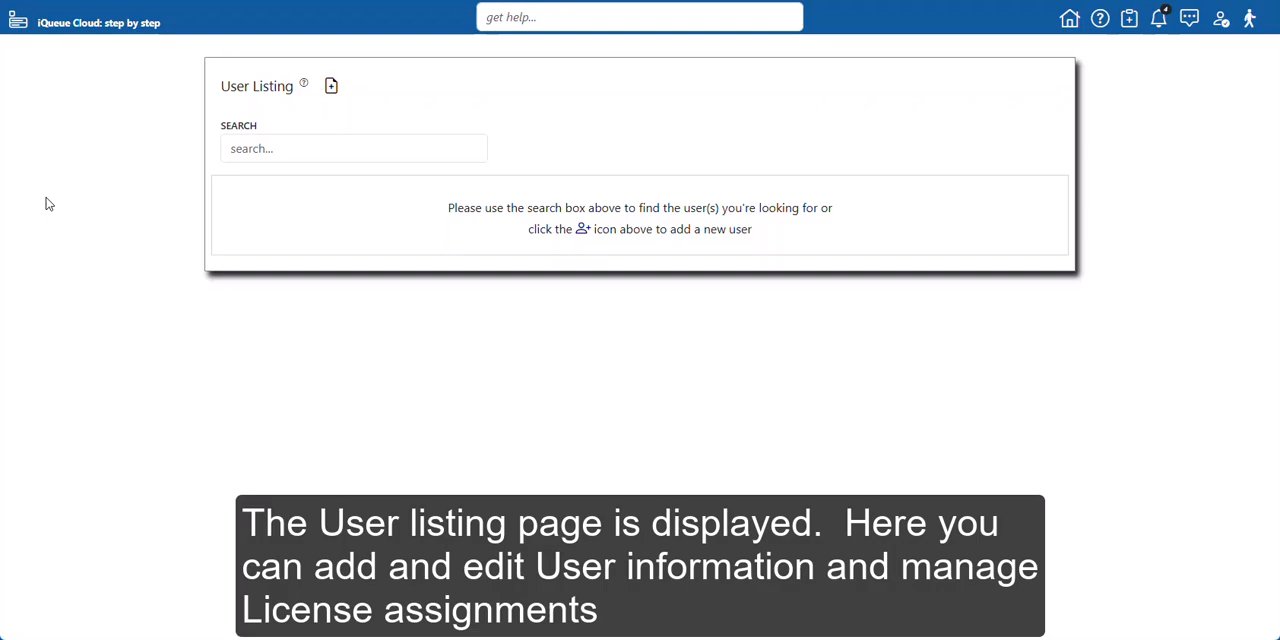
# List all users by searching the user listing for %
pyautogui.click(262, 148)
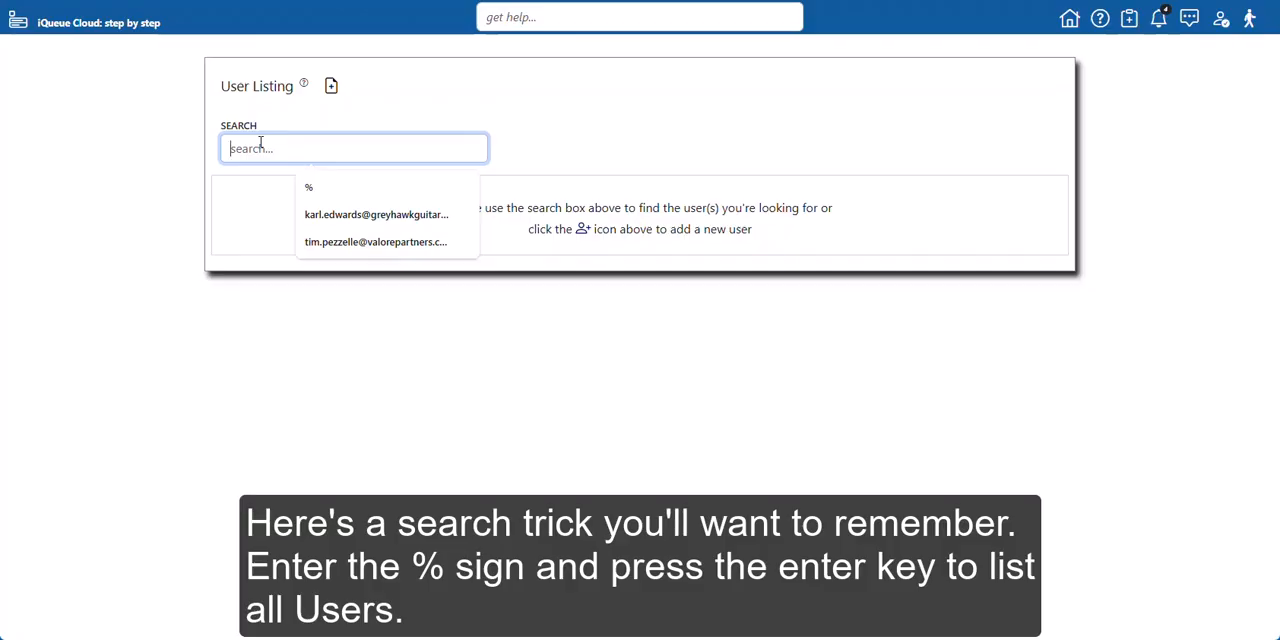
pyautogui.write('%')
pyautogui.press('Return')
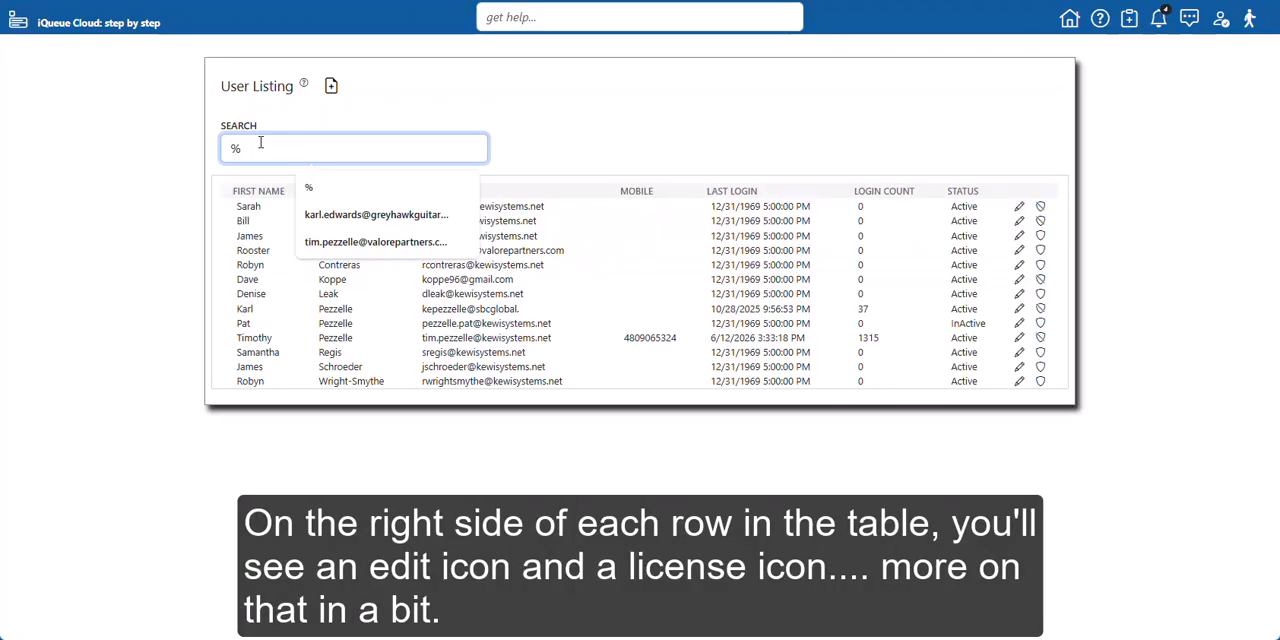
pyautogui.click(610, 122)
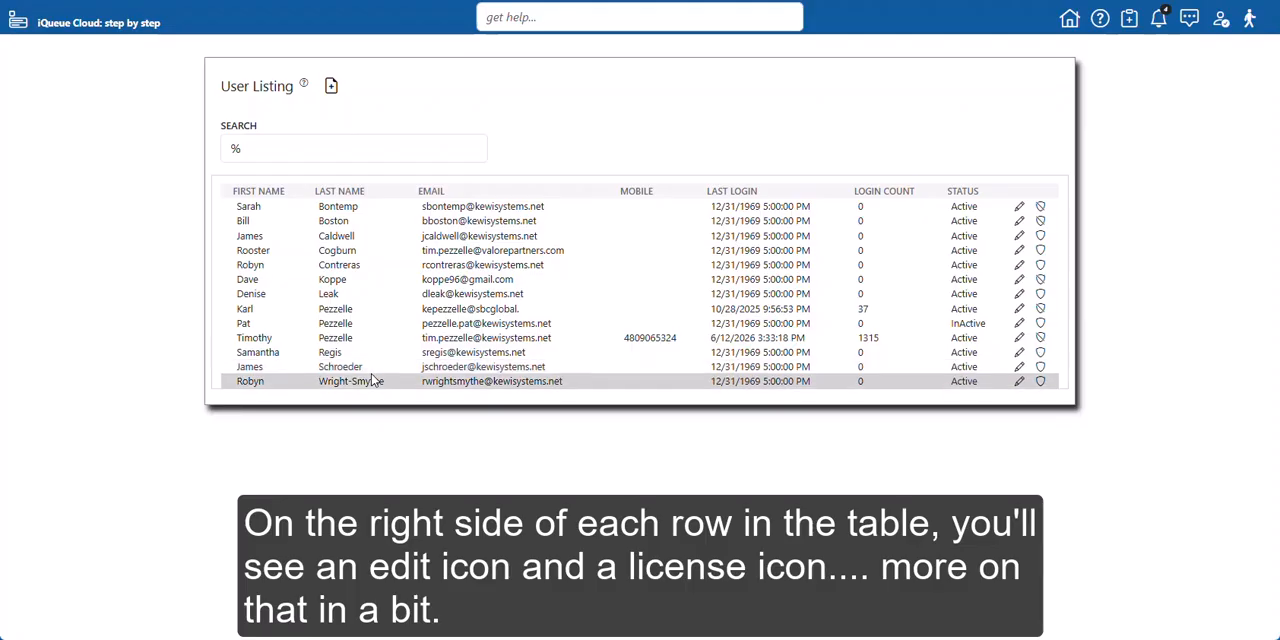
# Start adding a new user with first name User, last name Last Name, and the user's e-mail address
pyautogui.click(331, 87)
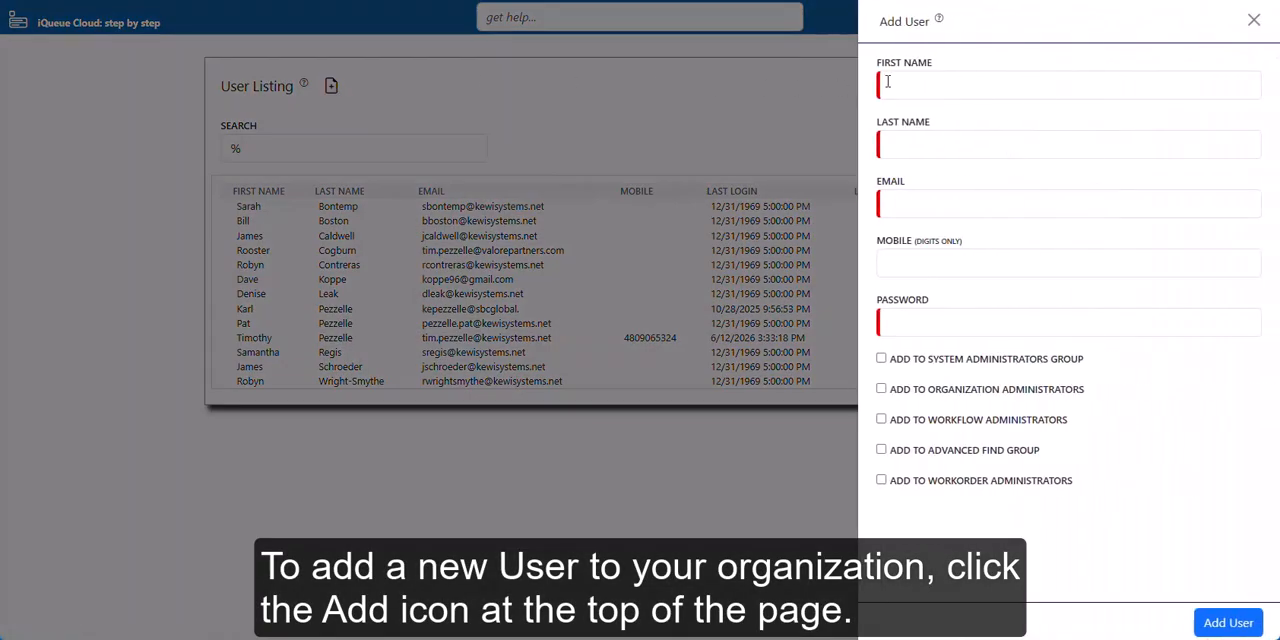
pyautogui.click(932, 84)
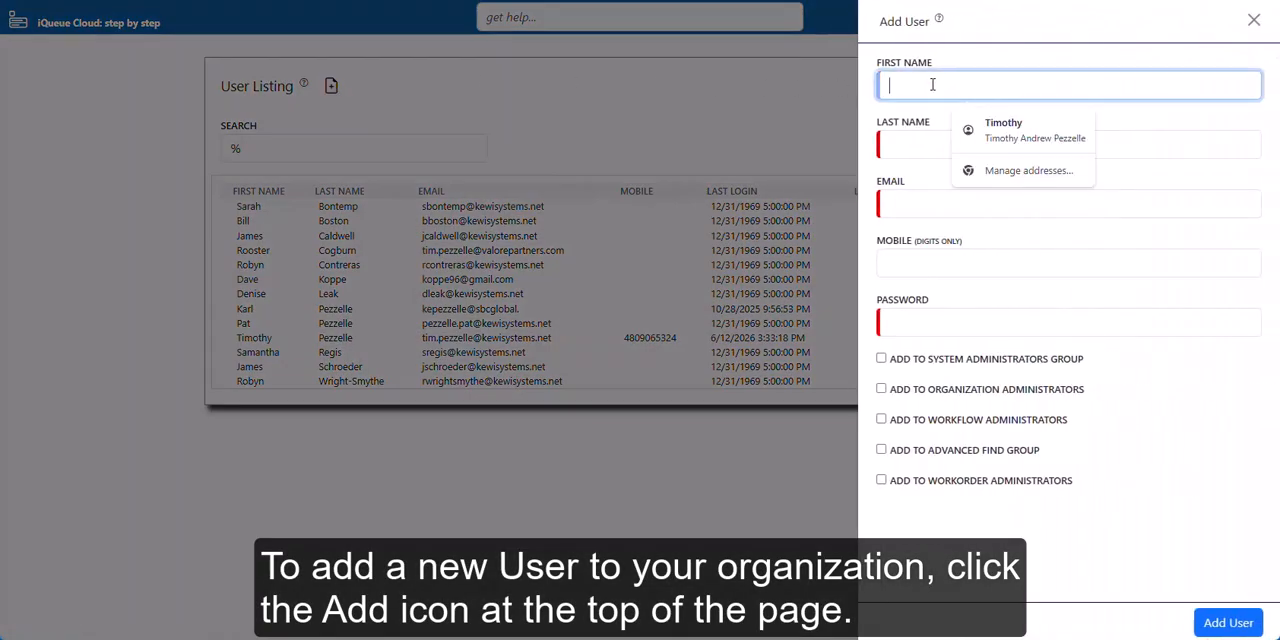
pyautogui.write('User')
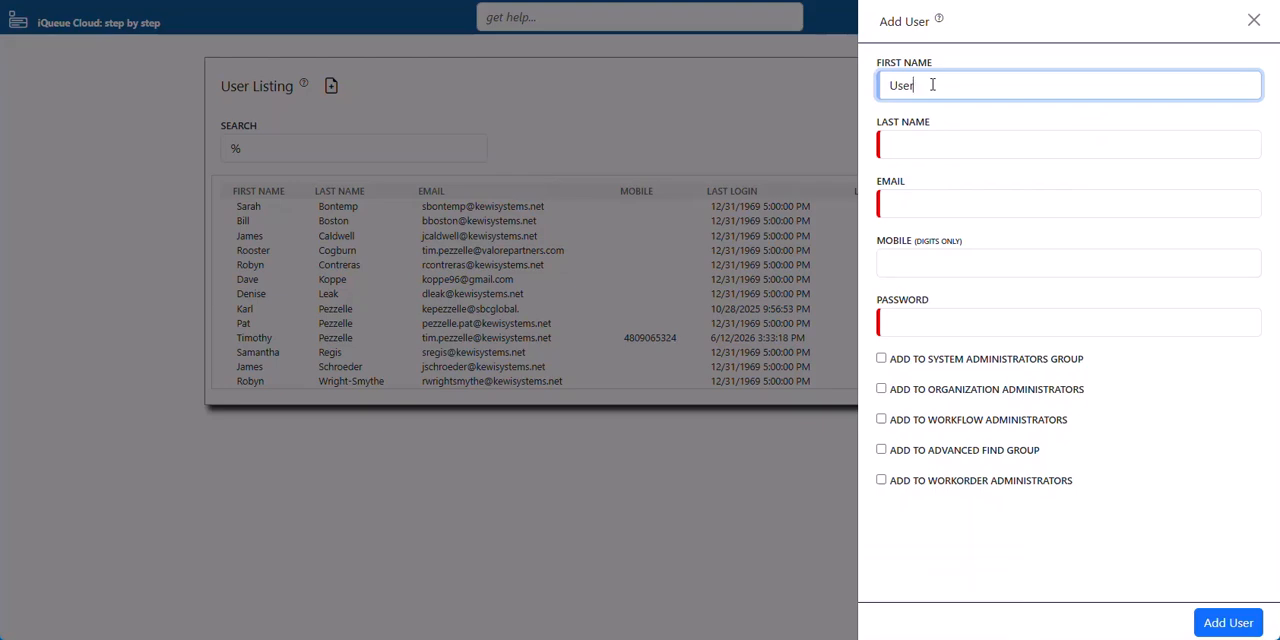
pyautogui.press('Tab')
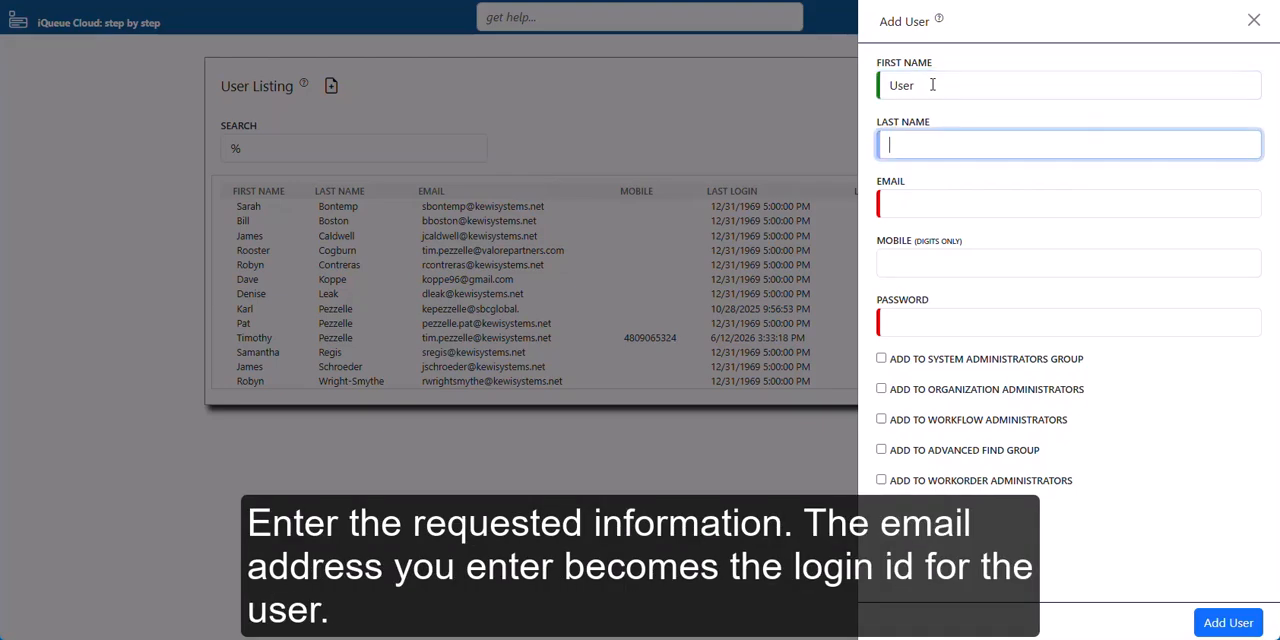
pyautogui.write('Last Name')
pyautogui.press('Tab')
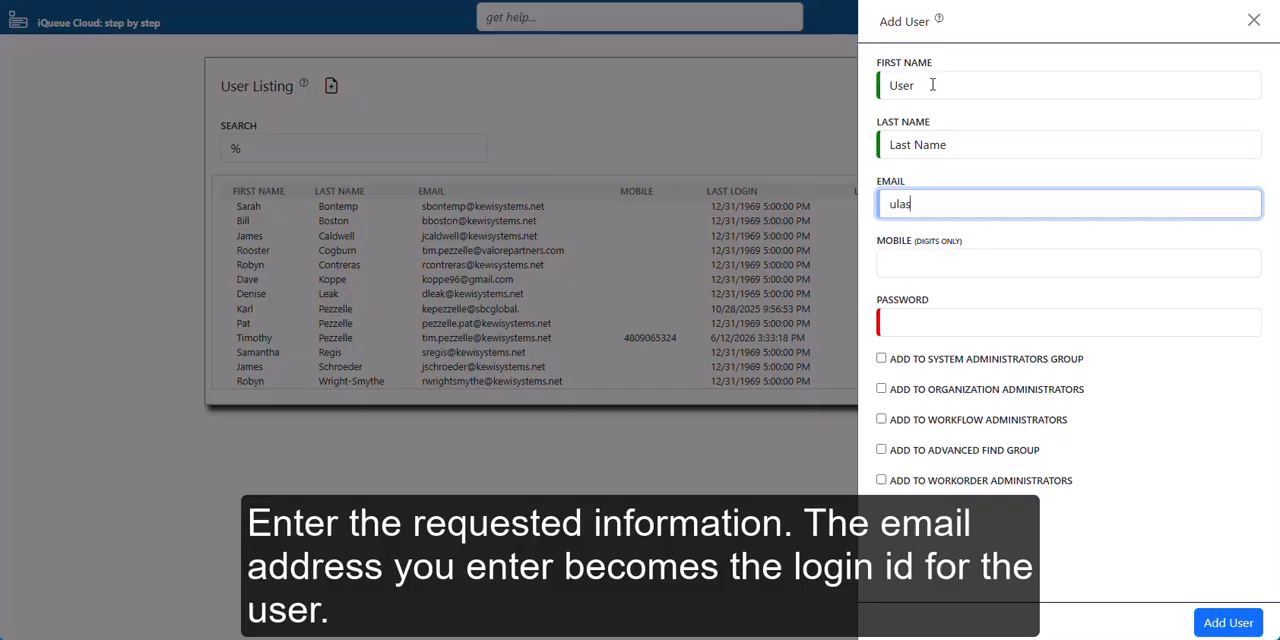
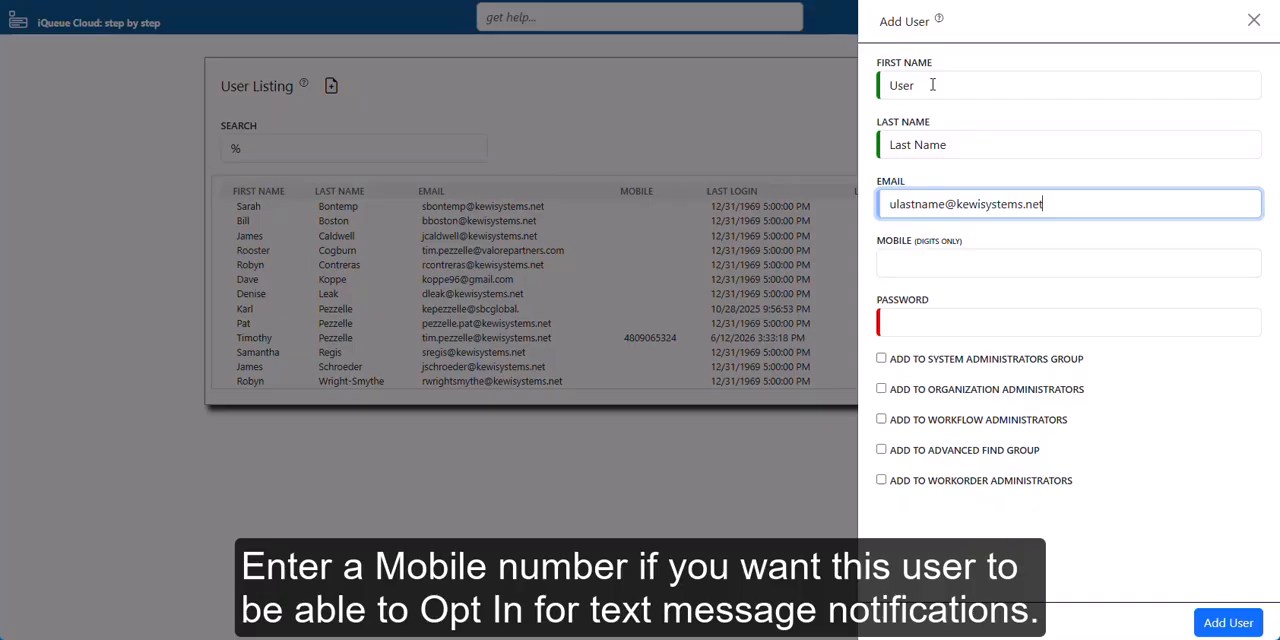
pyautogui.press('Tab')
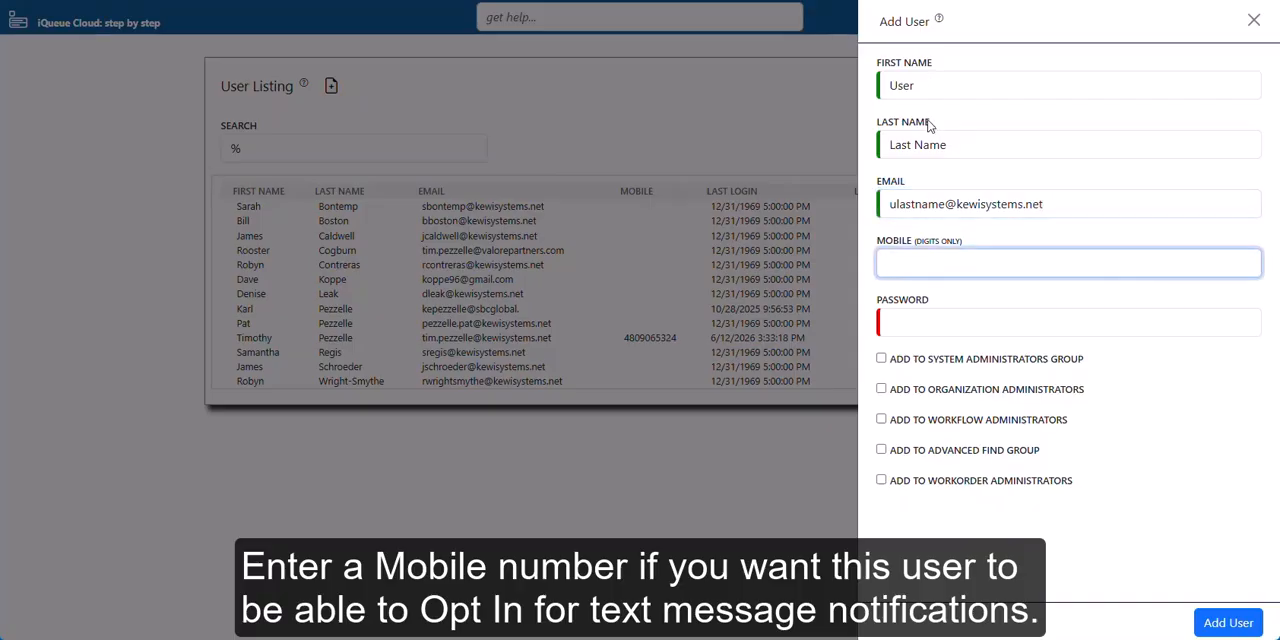
# Enter the new user's password, add them to Workflow Administrators and Advanced Find Group, save the user, and close the panel
pyautogui.click(906, 322)
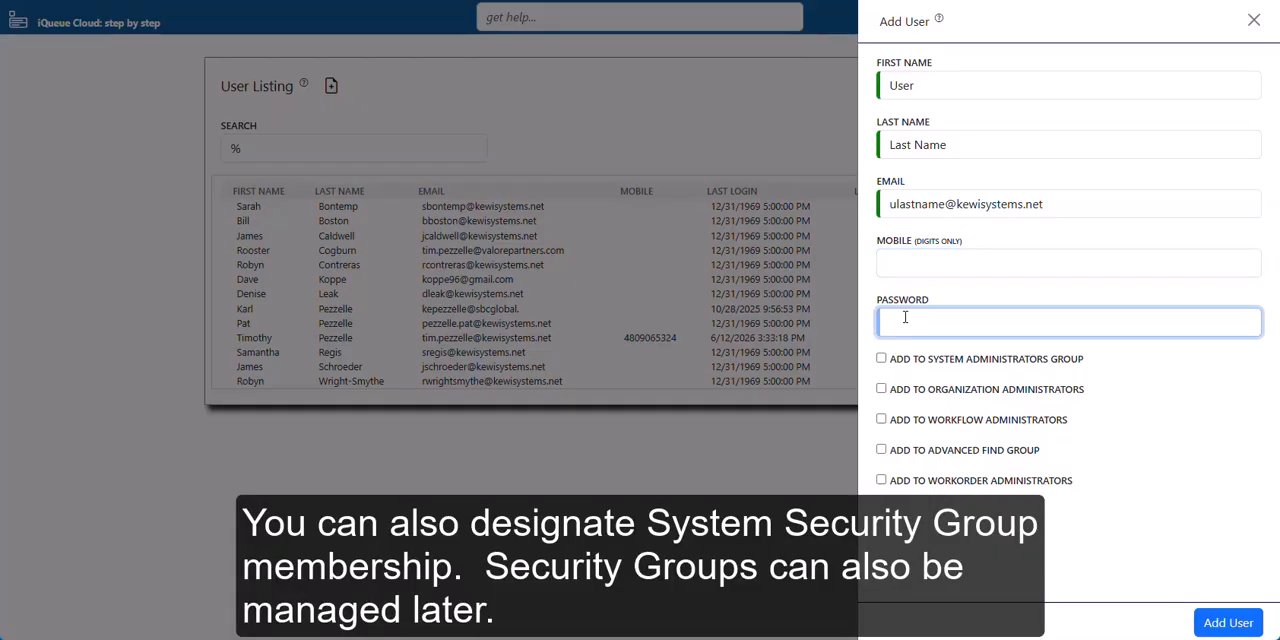
pyautogui.write('••••••')
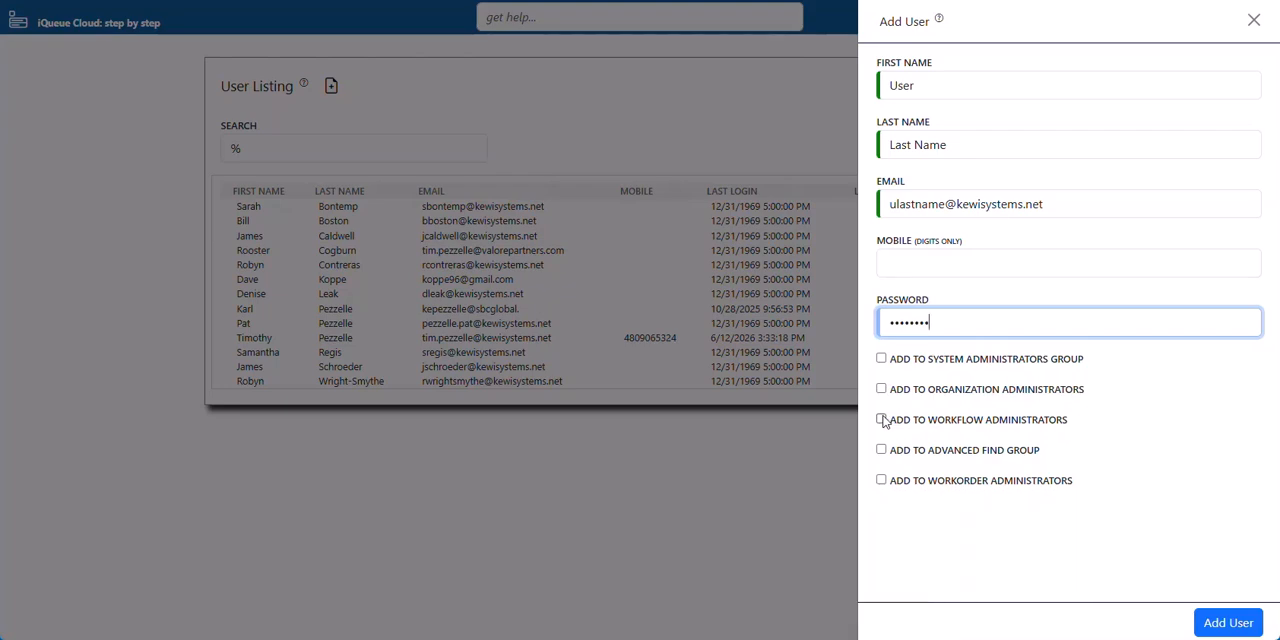
pyautogui.click(881, 419)
pyautogui.click(882, 451)
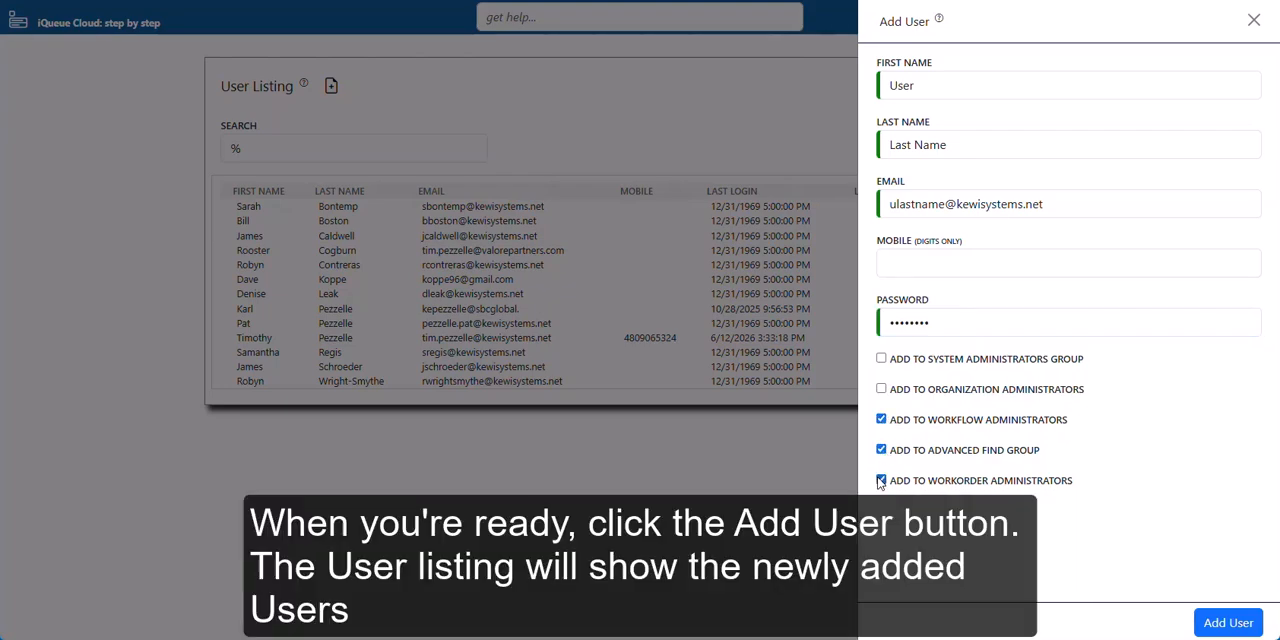
pyautogui.click(1246, 624)
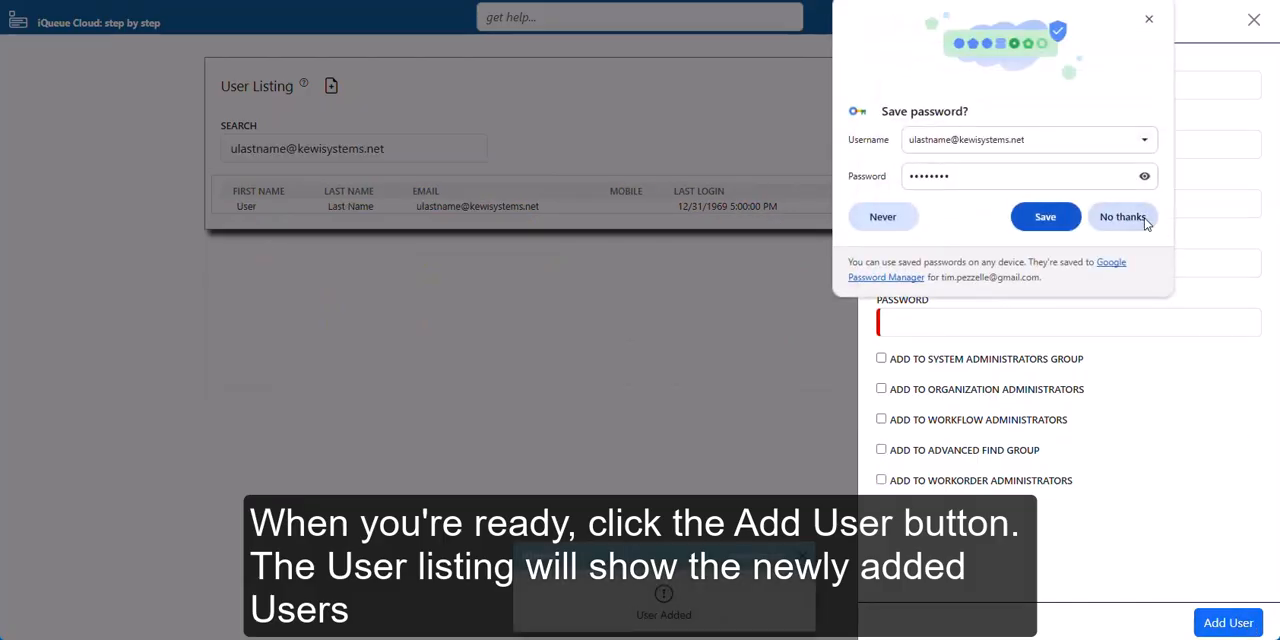
pyautogui.click(1150, 20)
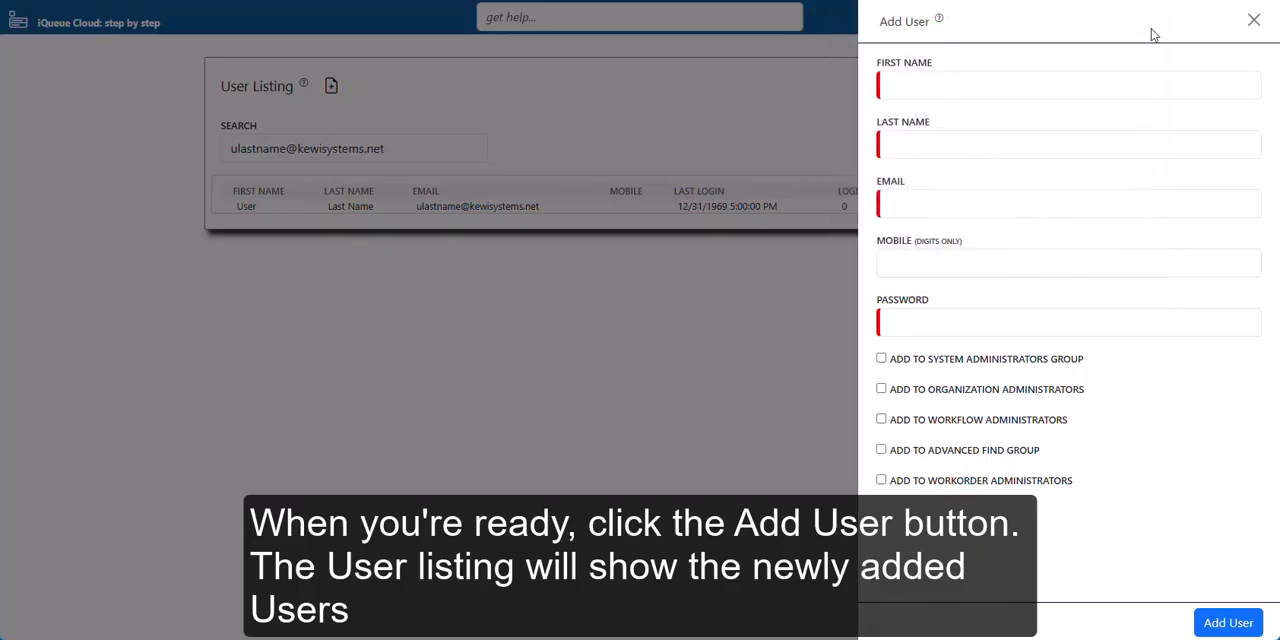
pyautogui.click(1256, 21)
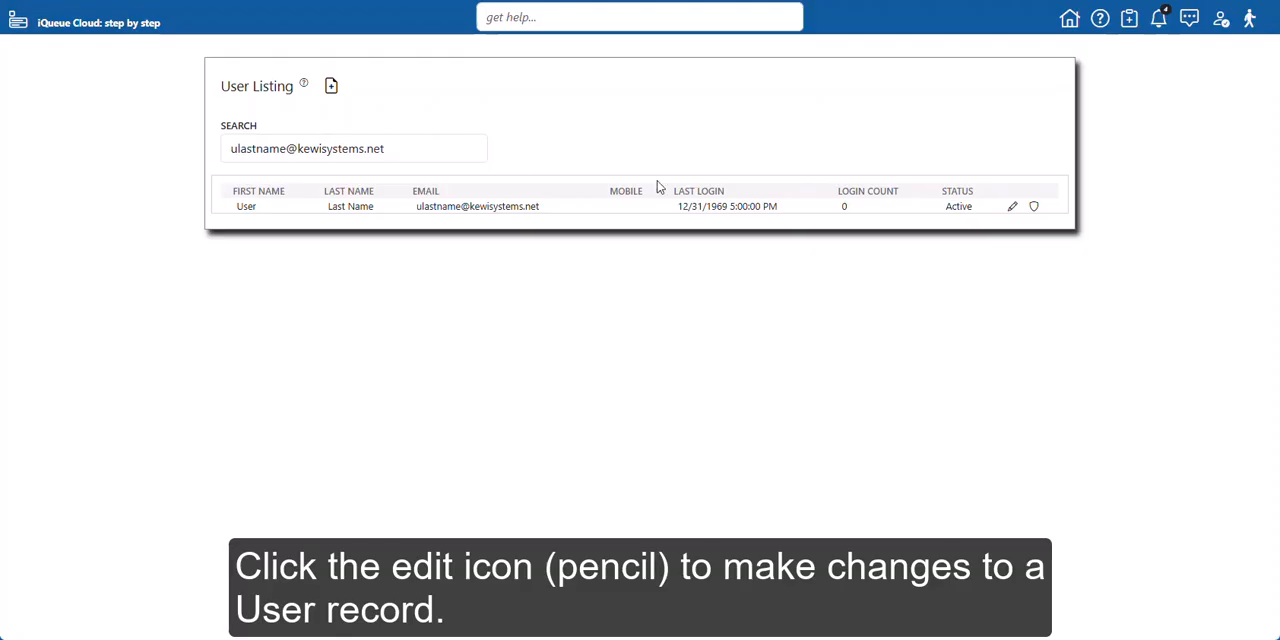
# Open the new user's edit panel and review its fields and record status options, then close it without saving
pyautogui.click(1013, 208)
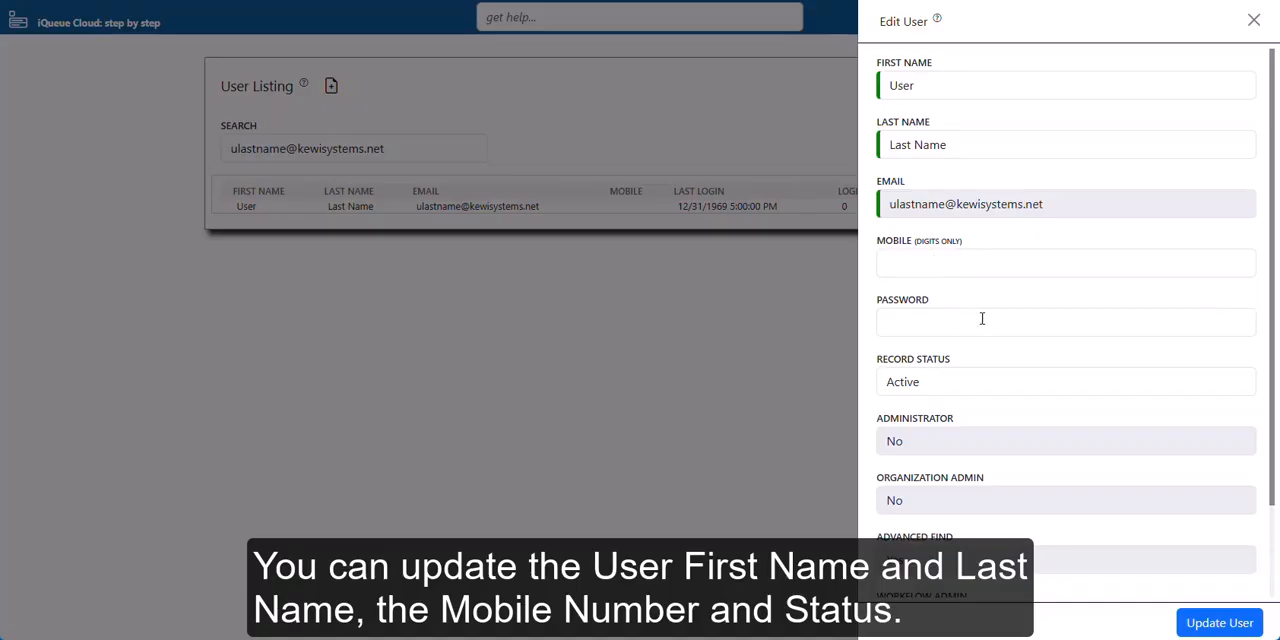
pyautogui.scroll(-1, 988, 388)
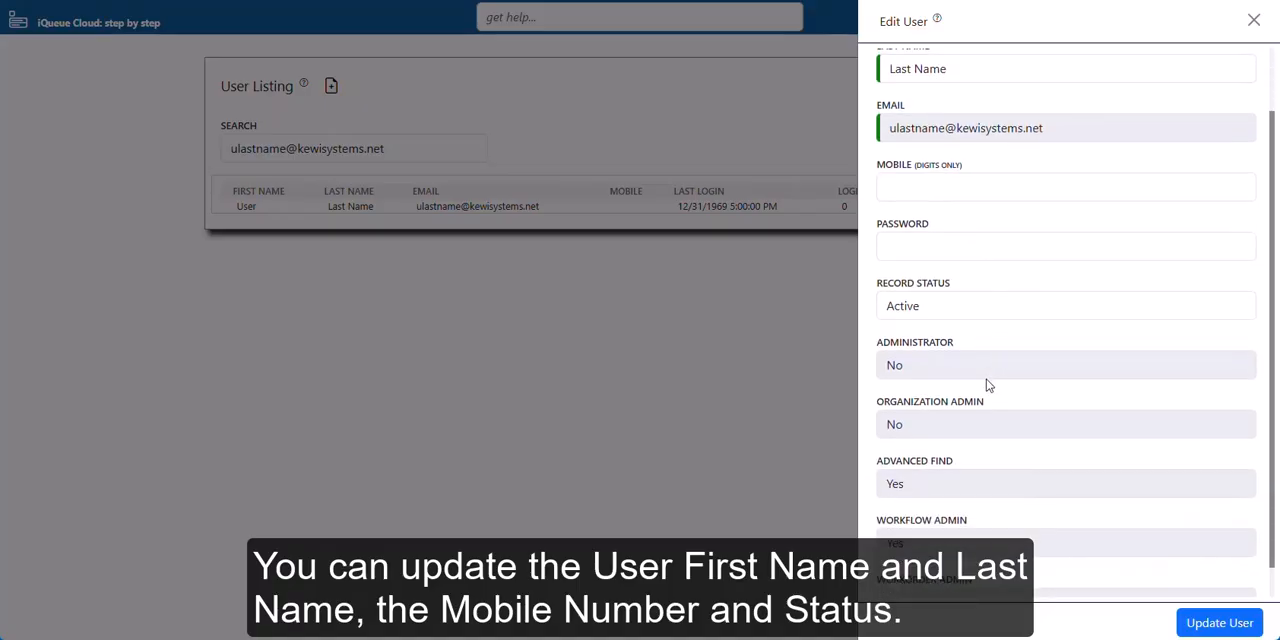
pyautogui.click(942, 312)
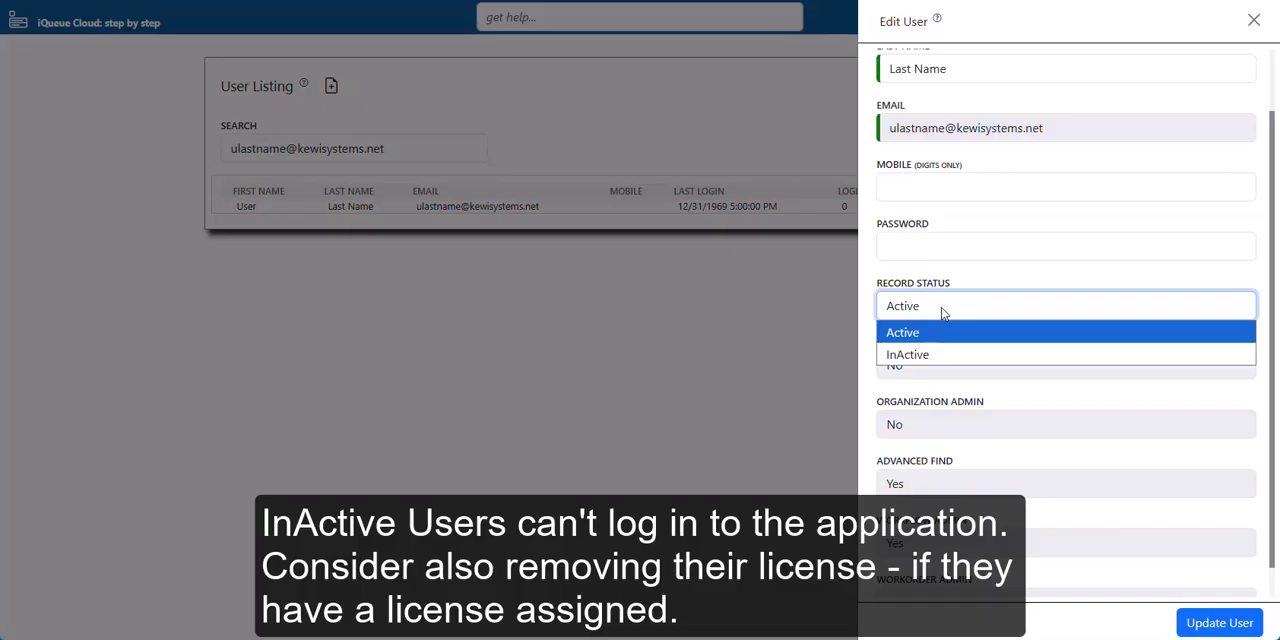
pyautogui.click(942, 312)
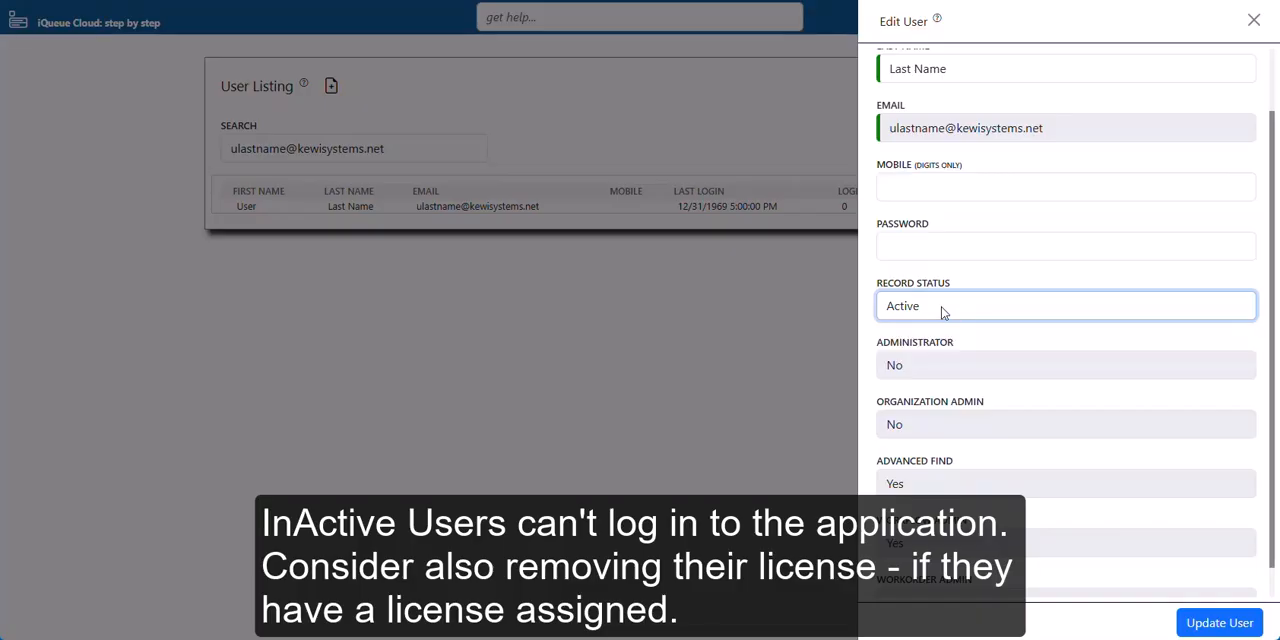
pyautogui.scroll(-1, 942, 312)
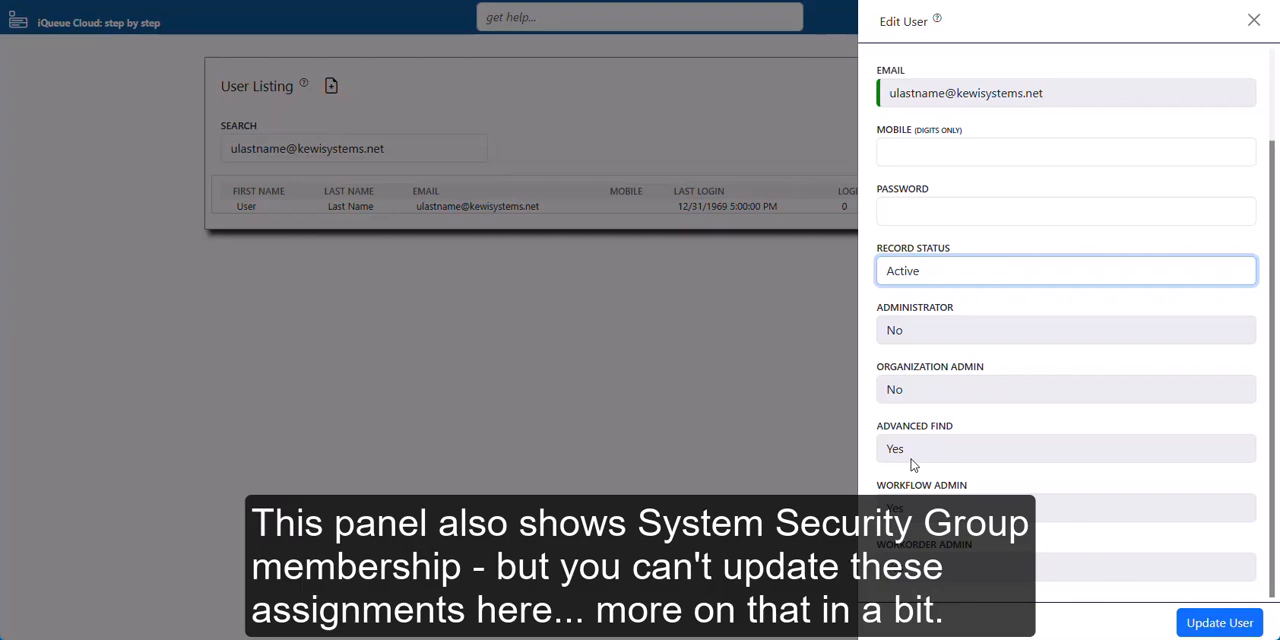
pyautogui.click(1254, 22)
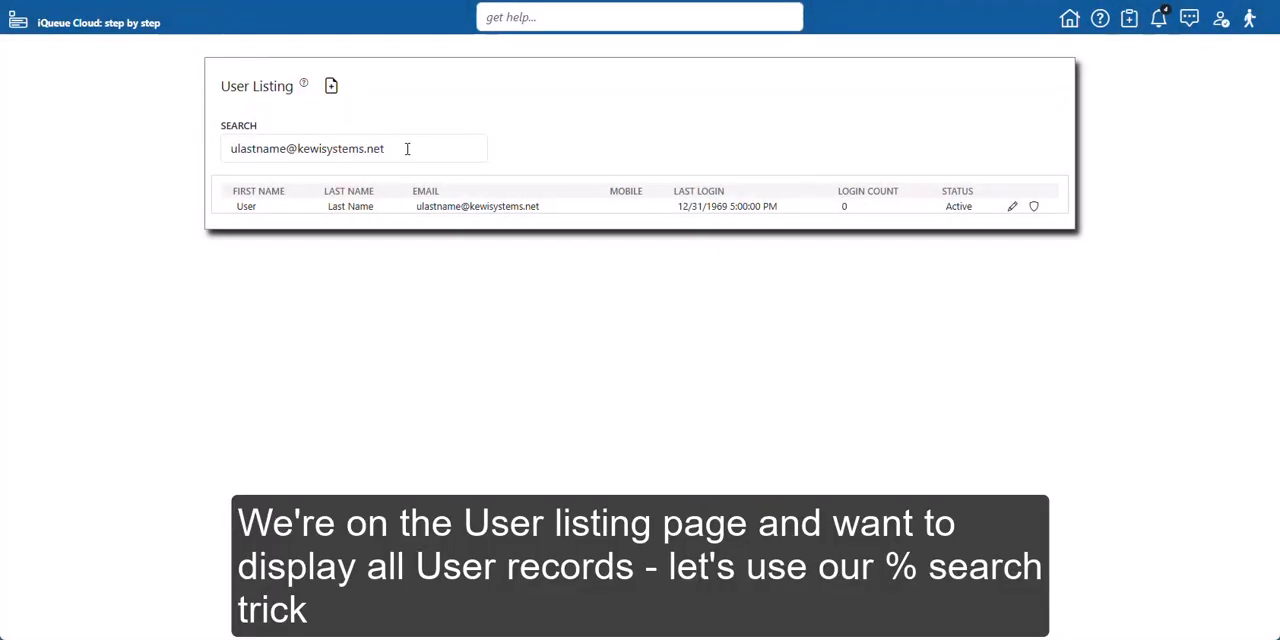
# Replace the search text with % to show every user record again
pyautogui.moveTo(407, 148); pyautogui.dragTo(216, 147)
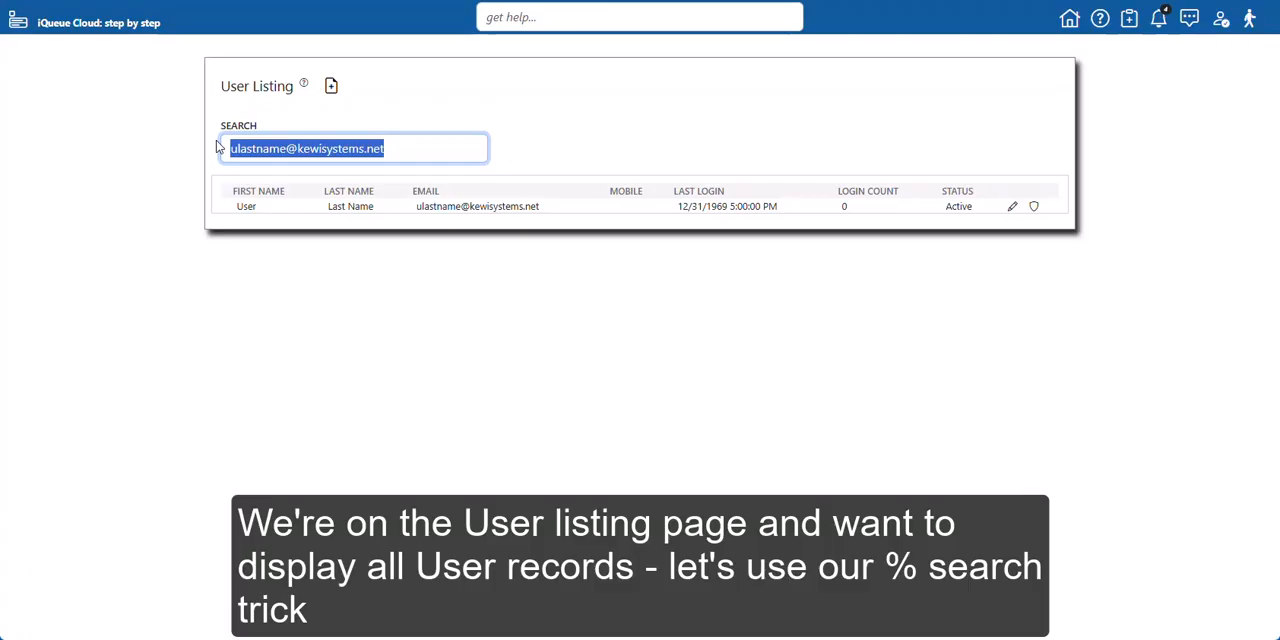
pyautogui.write('%')
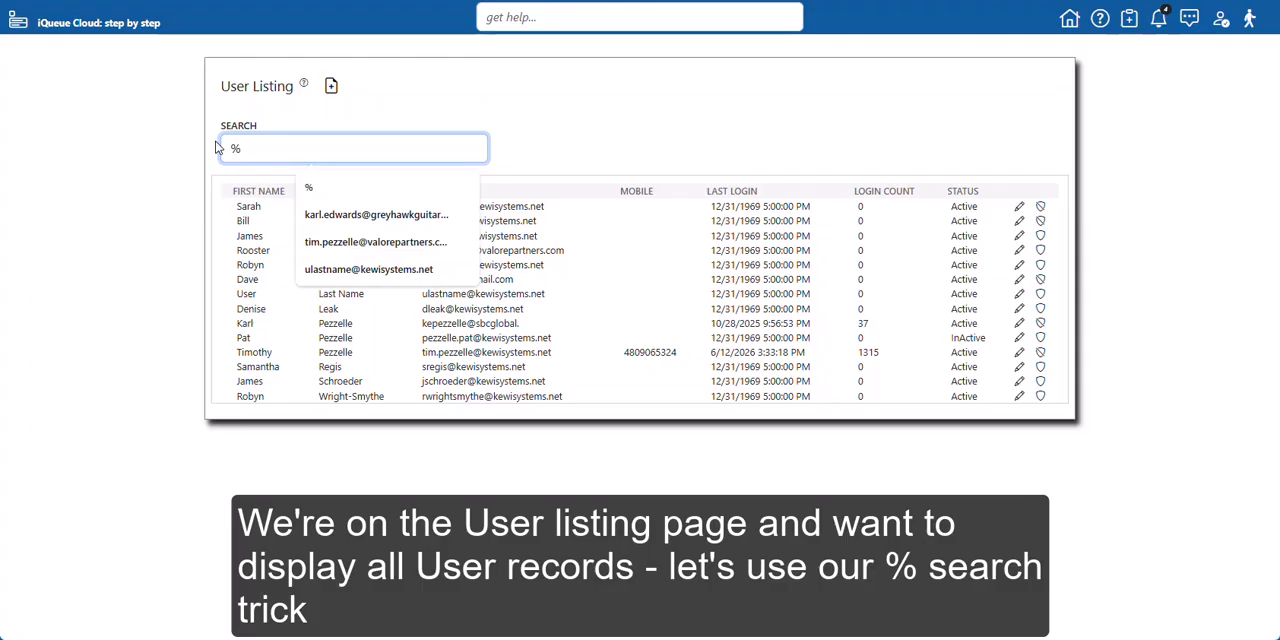
pyautogui.click(622, 130)
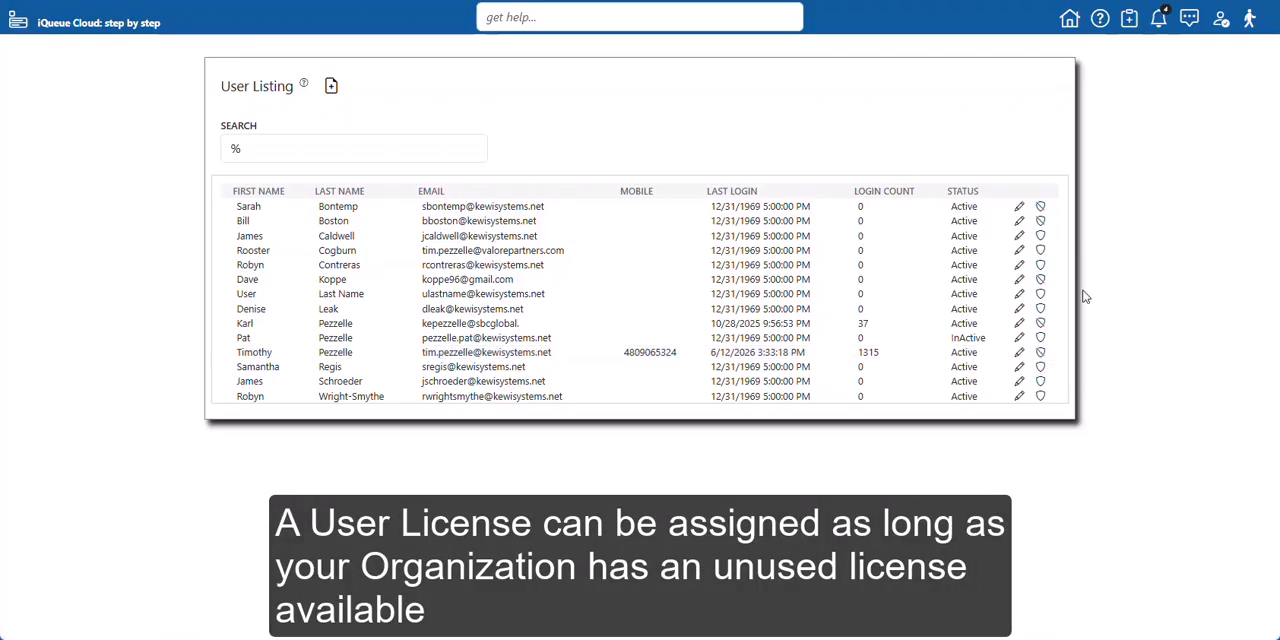
# Toggle the license assignment for the second and fourth users in the listing
pyautogui.click(1040, 221)
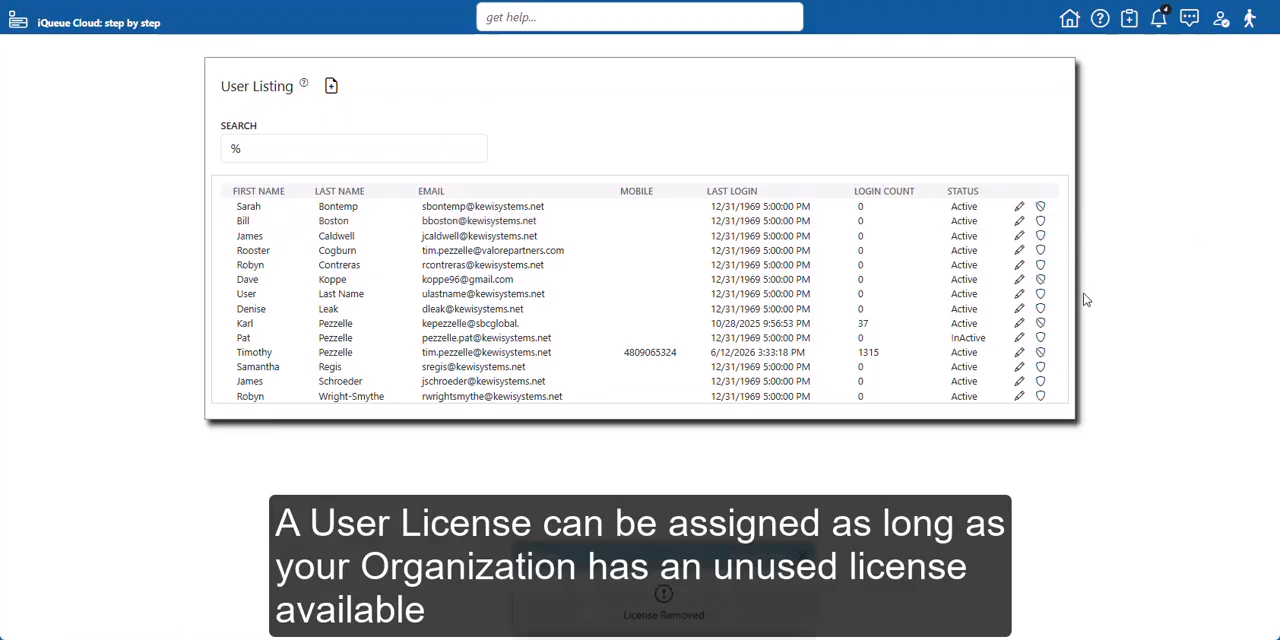
pyautogui.click(1041, 252)
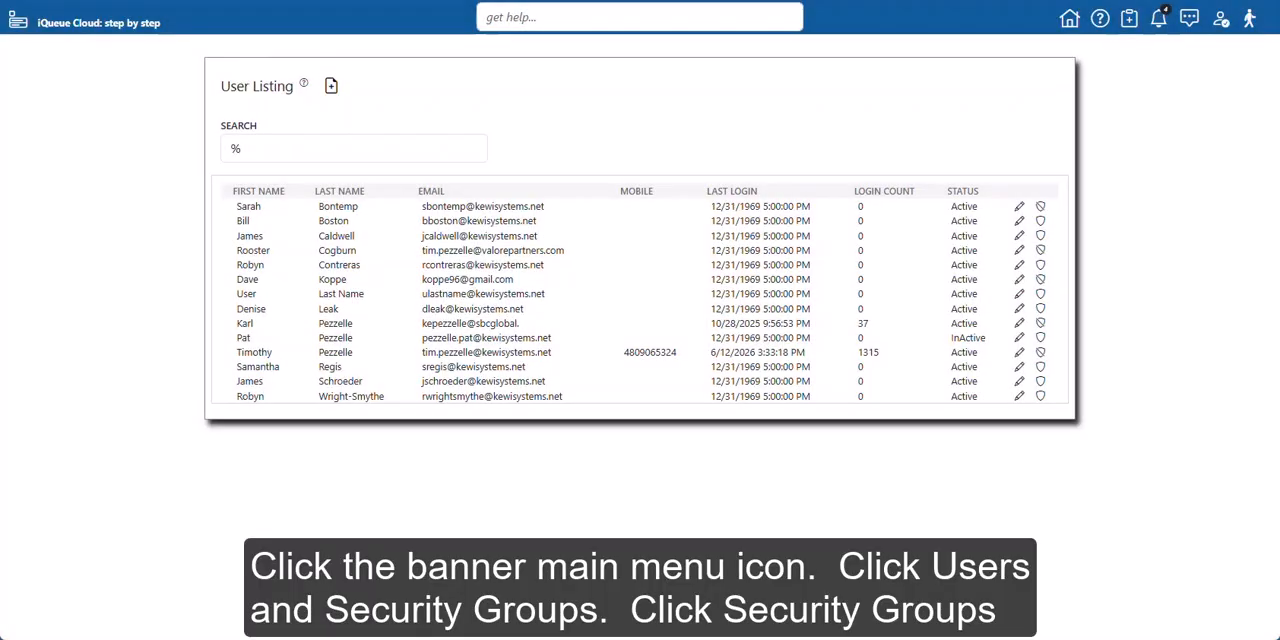
# Open the Security Groups listing from the main menu's Users and Security Groups section
pyautogui.click(19, 22)
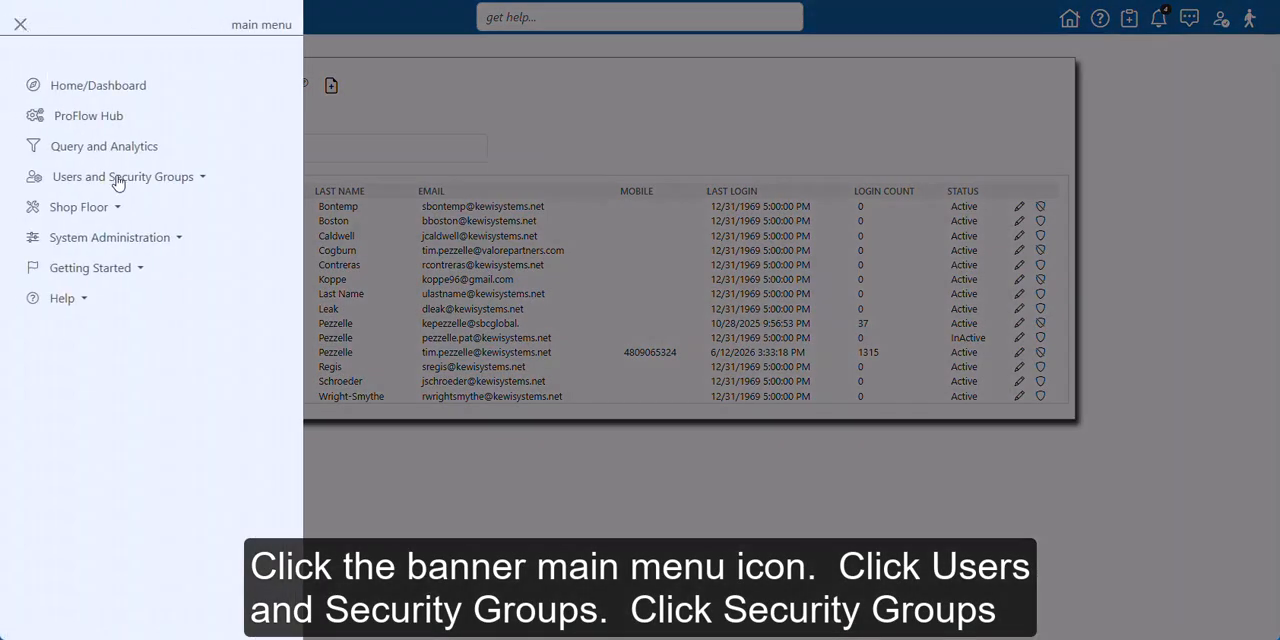
pyautogui.click(121, 185)
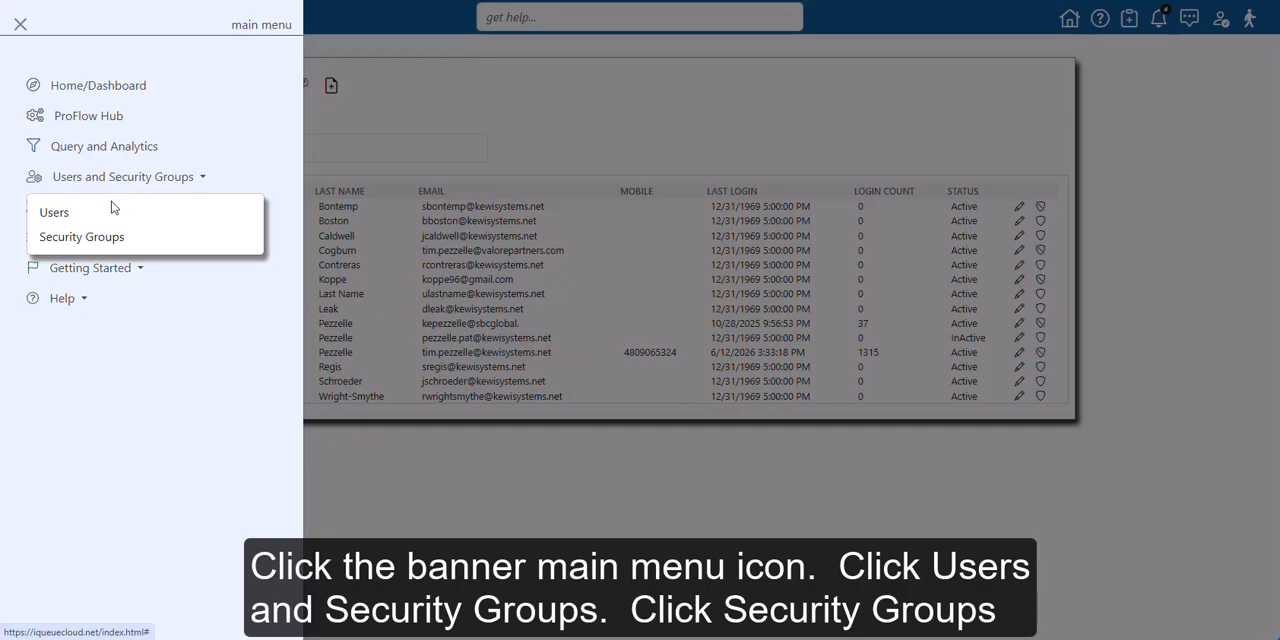
pyautogui.click(110, 240)
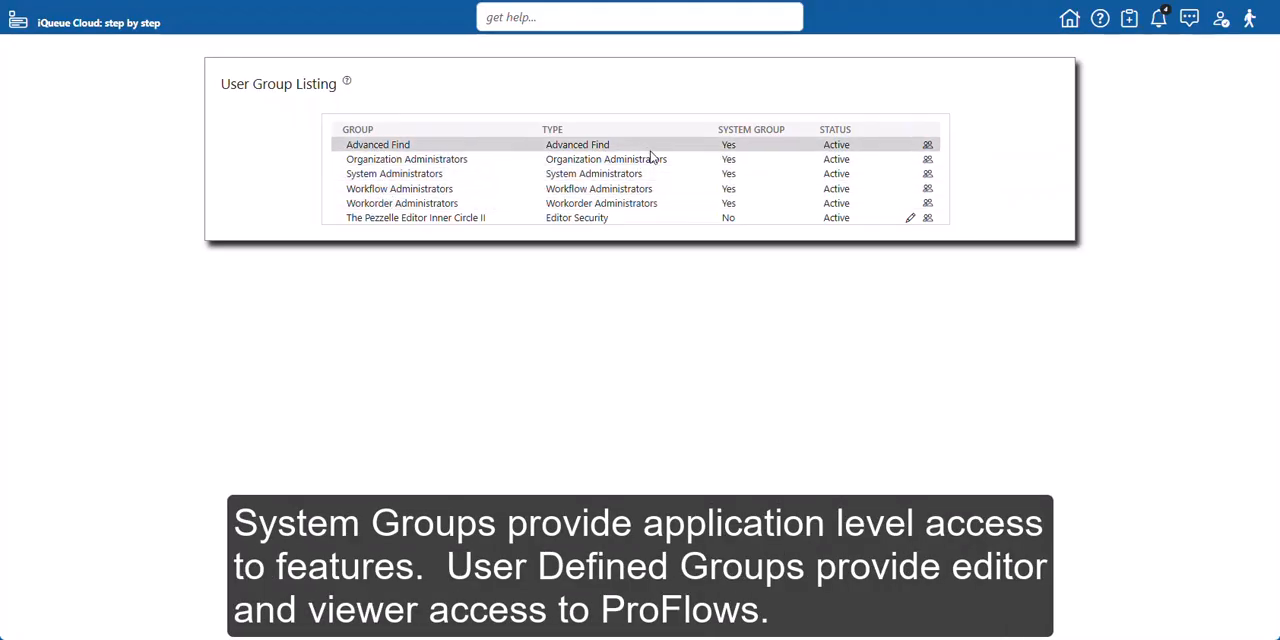
# In the Advanced Find group's members, search for a, add the third result, then remove that member again and close the panel
pyautogui.click(928, 146)
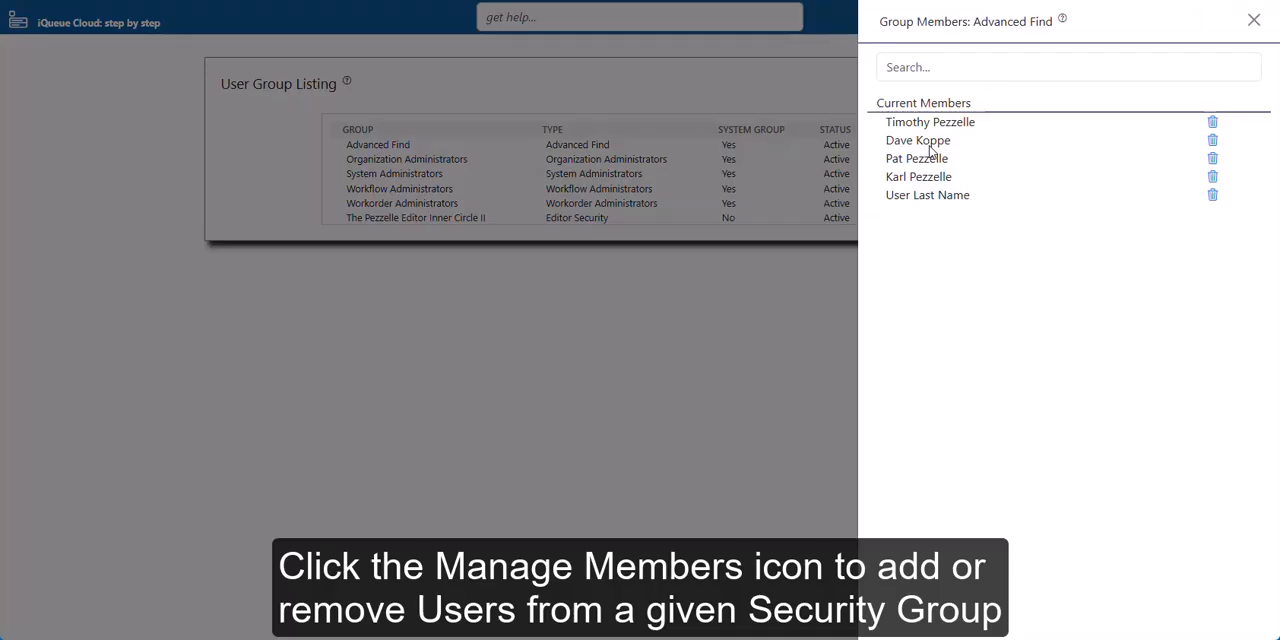
pyautogui.click(976, 68)
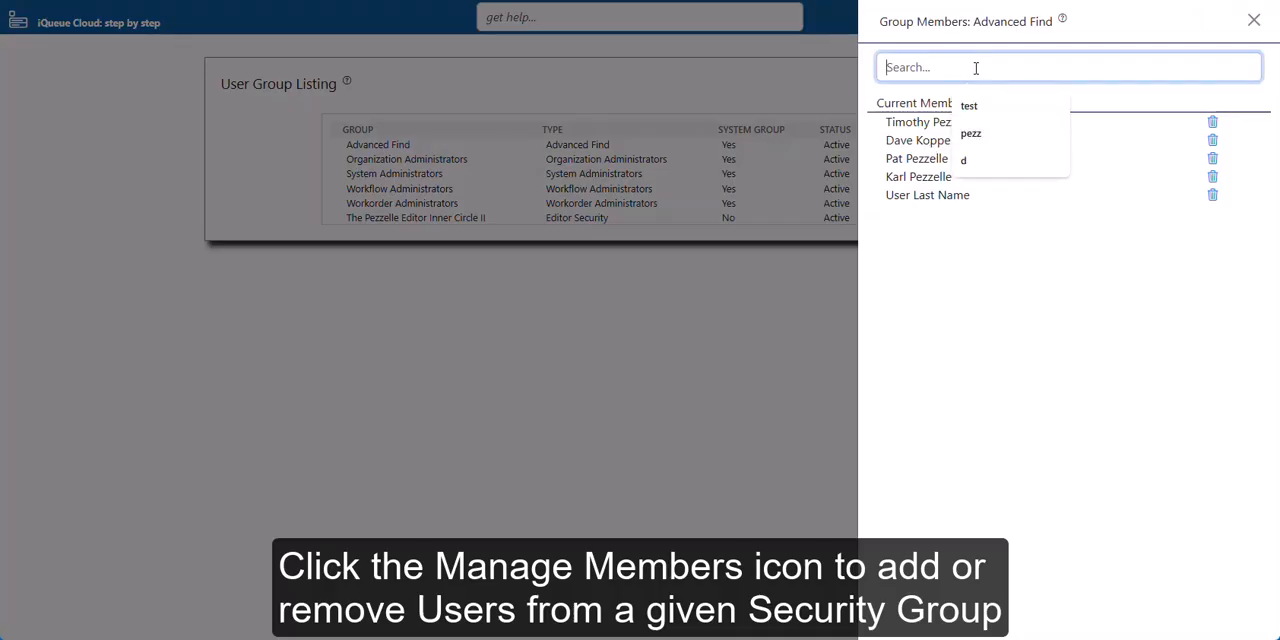
pyautogui.write('a')
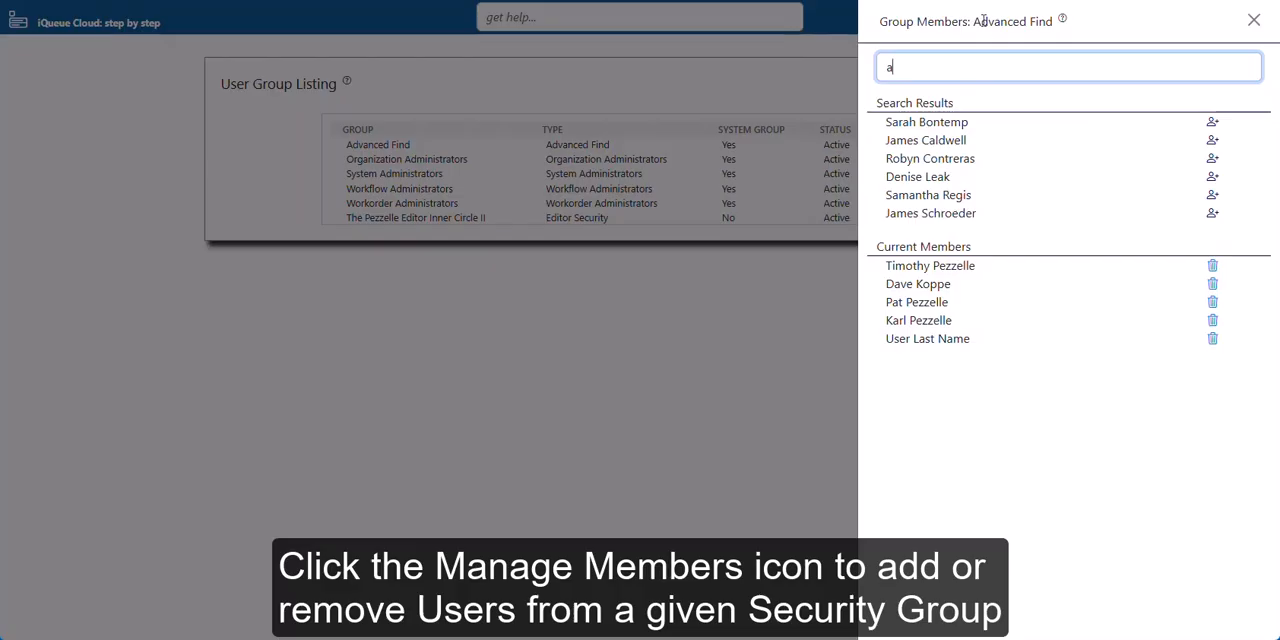
pyautogui.click(1213, 158)
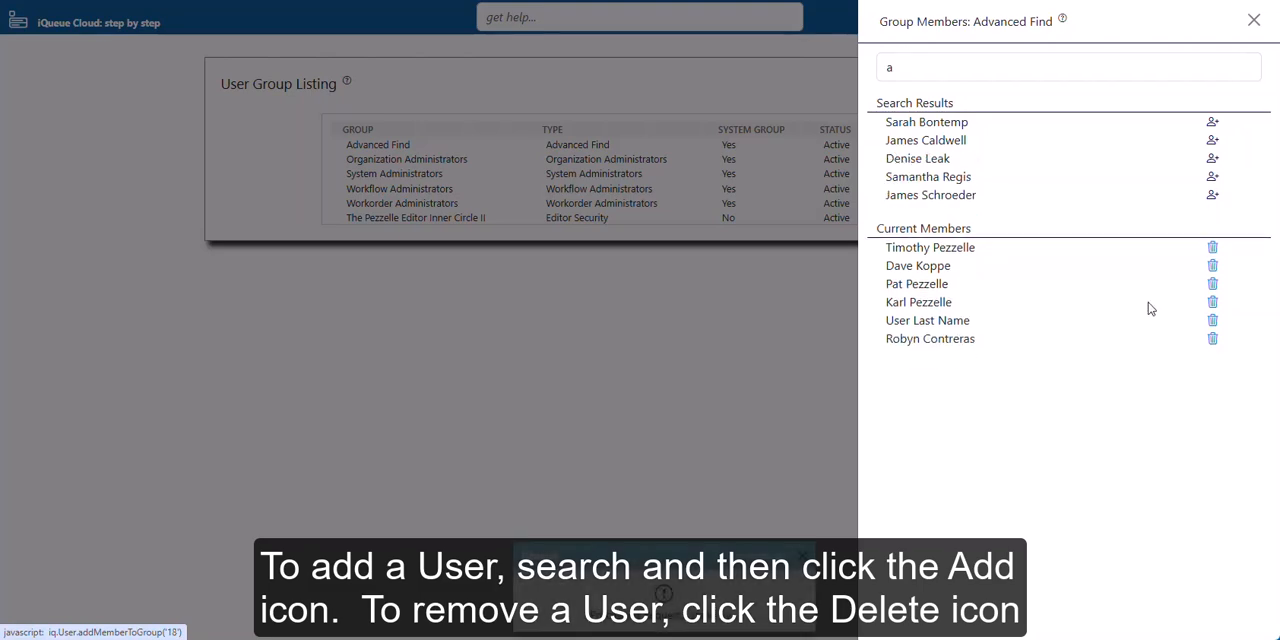
pyautogui.click(1213, 340)
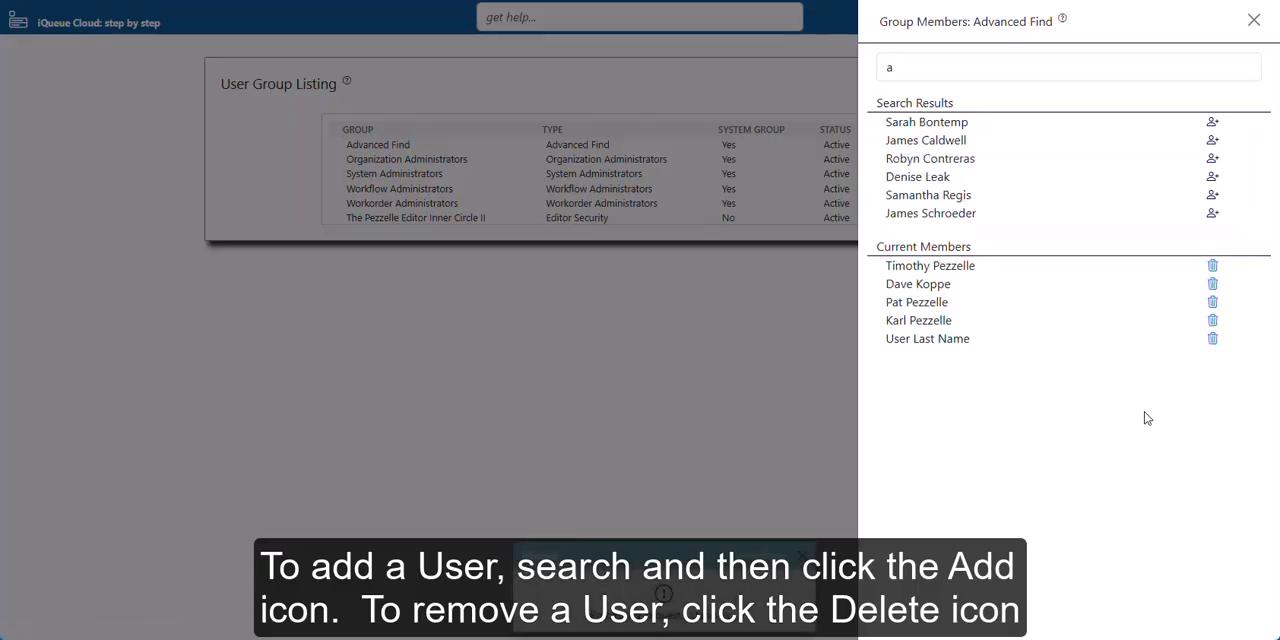
pyautogui.click(1253, 20)
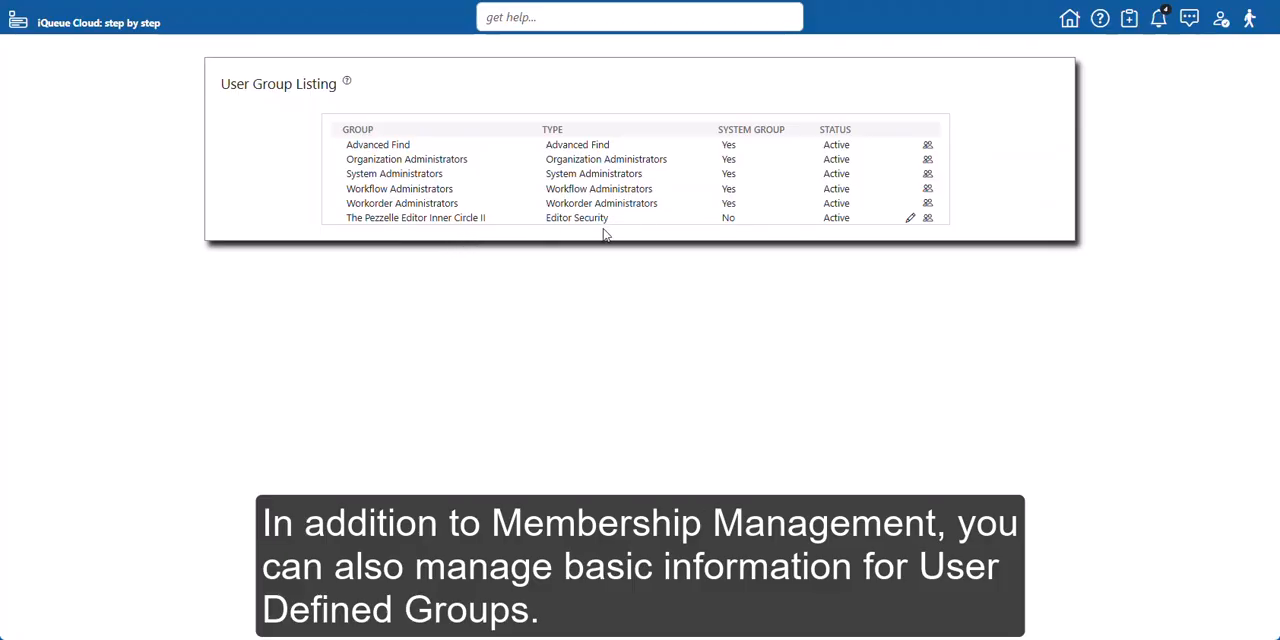
# Open the member list of The Pezzelle Editor Inner Circle II group and close it
pyautogui.click(928, 218)
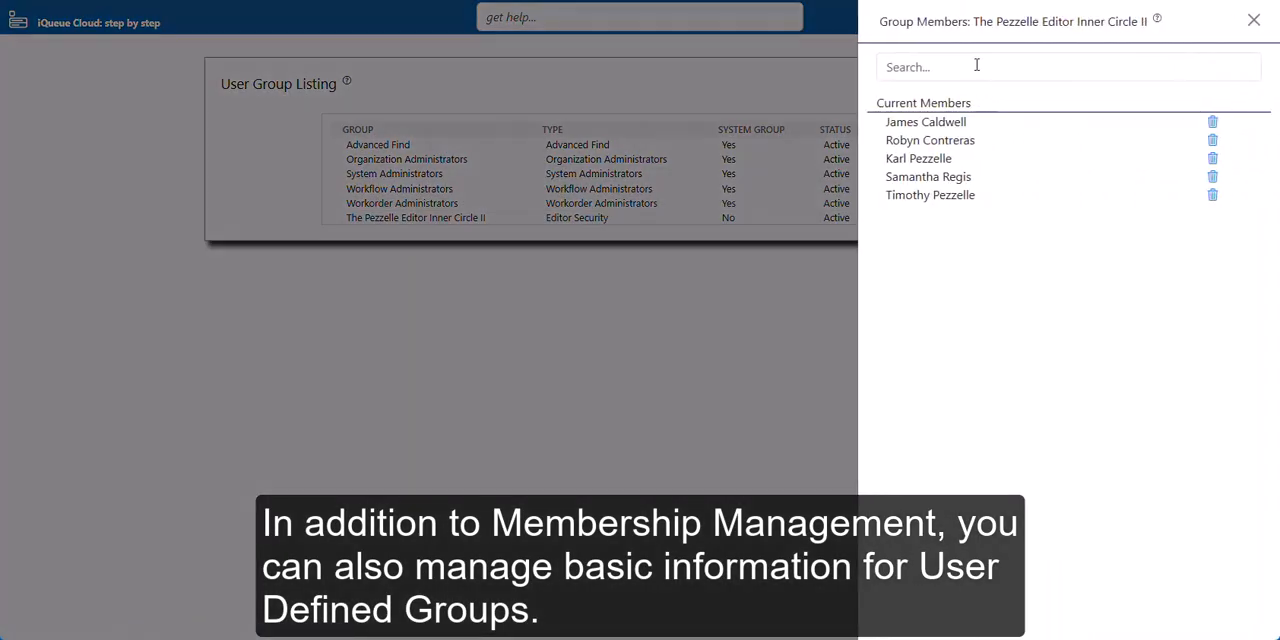
pyautogui.click(1254, 20)
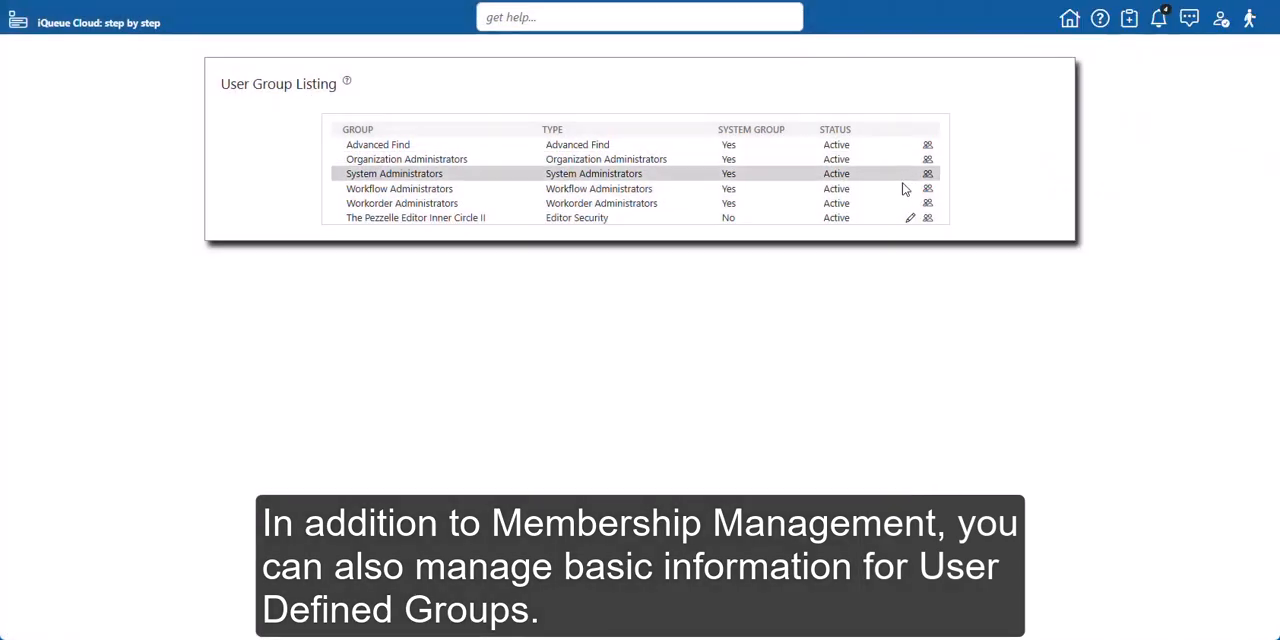
# Edit The Pezzelle Editor Inner Circle II group, switch its record status to InActive and back to Active, and close without updating
pyautogui.click(910, 218)
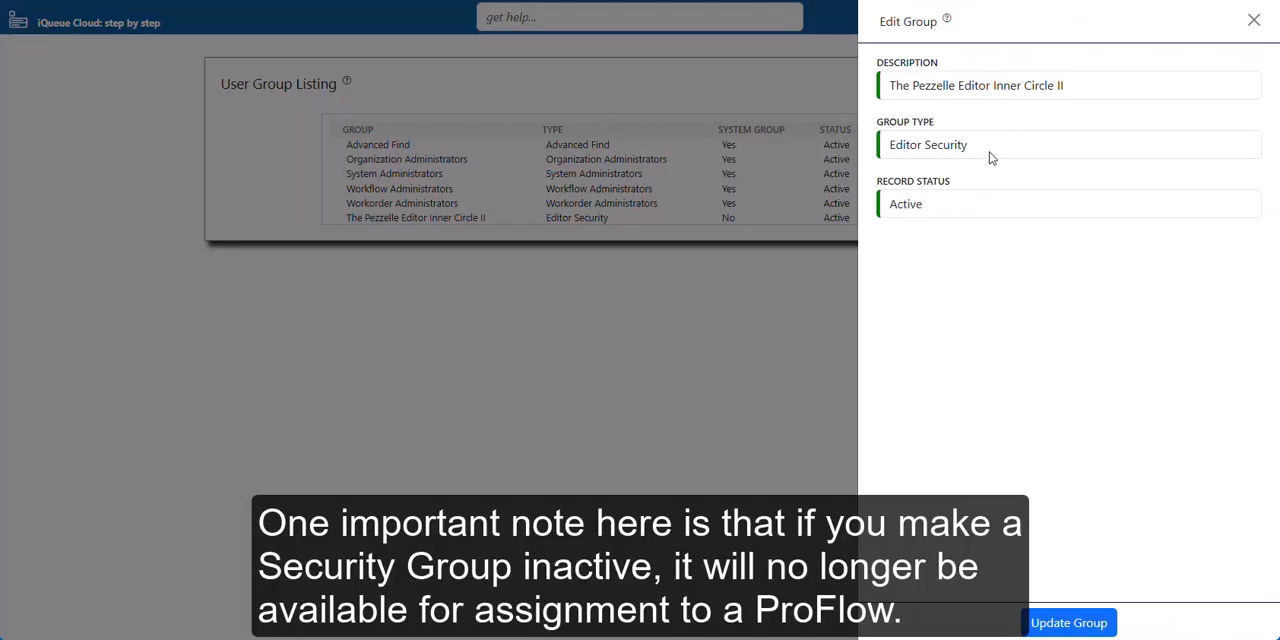
pyautogui.click(936, 211)
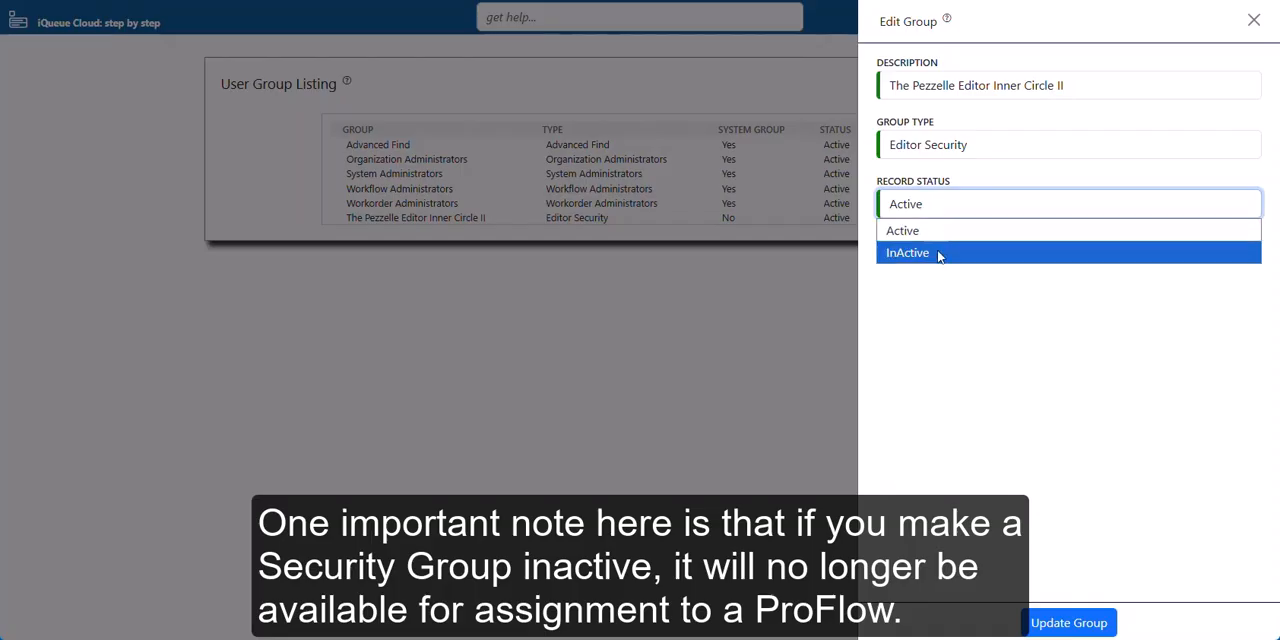
pyautogui.click(940, 254)
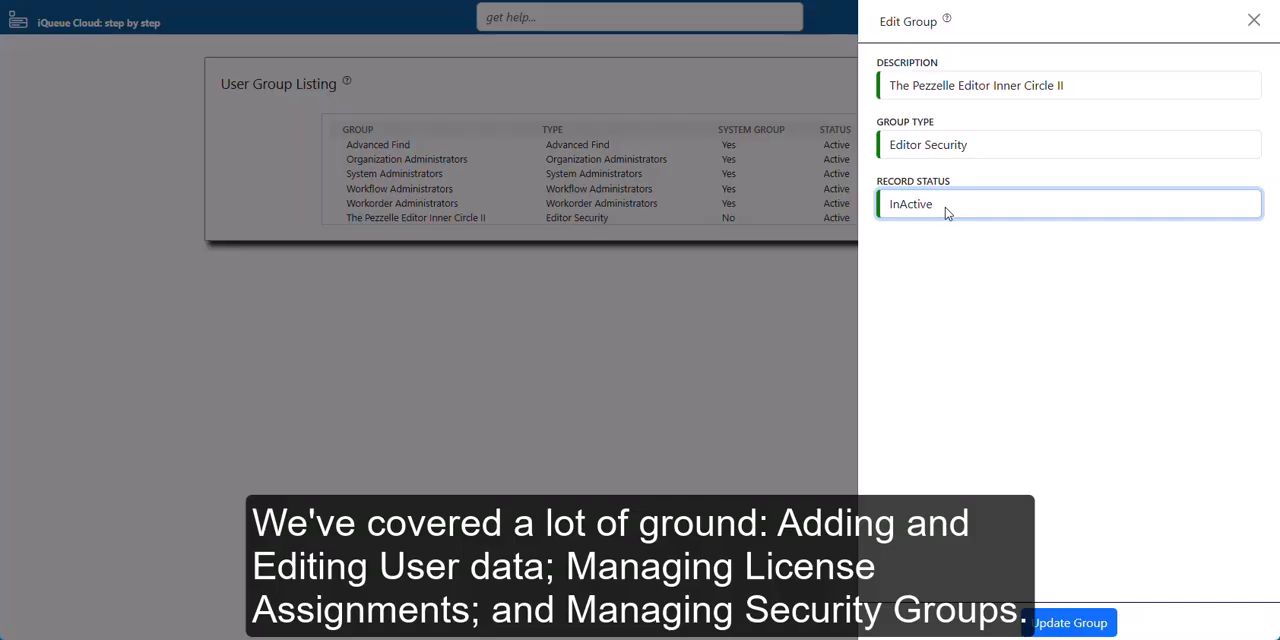
pyautogui.click(946, 212)
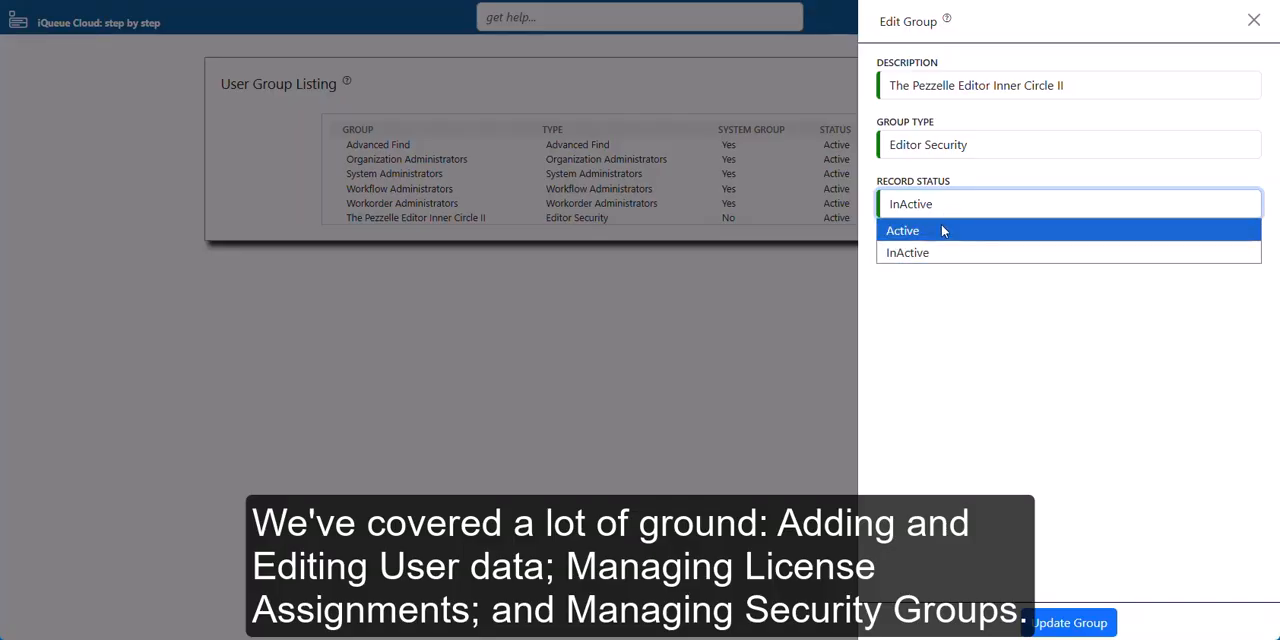
pyautogui.click(941, 232)
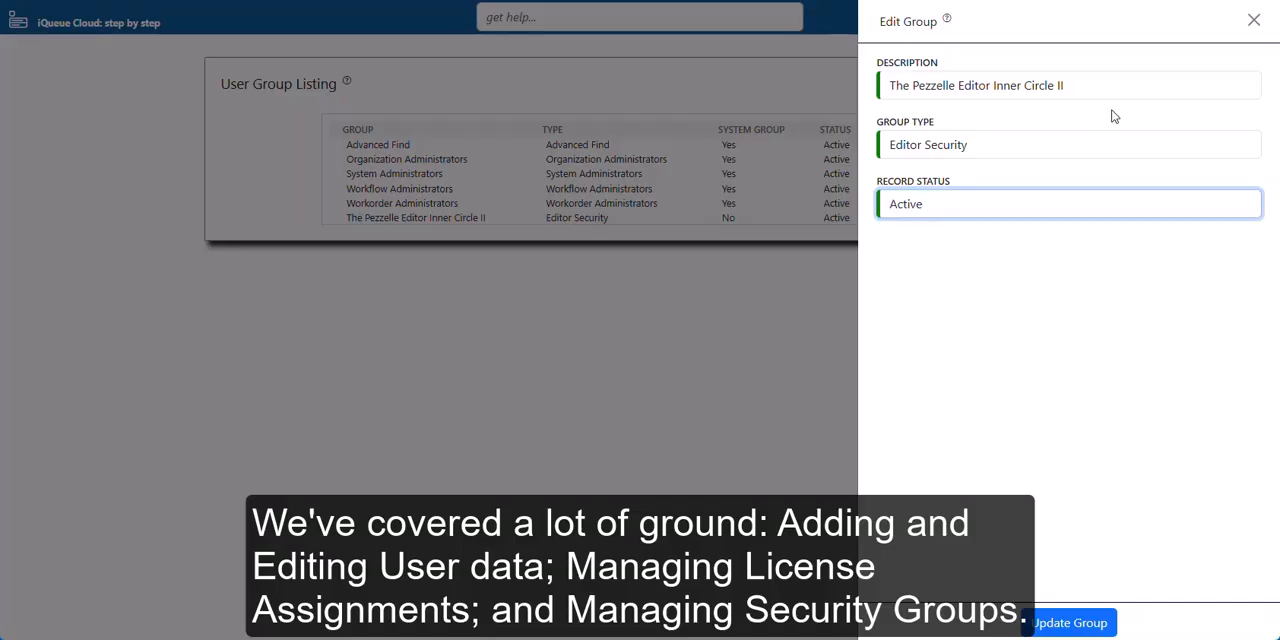
pyautogui.click(1254, 25)
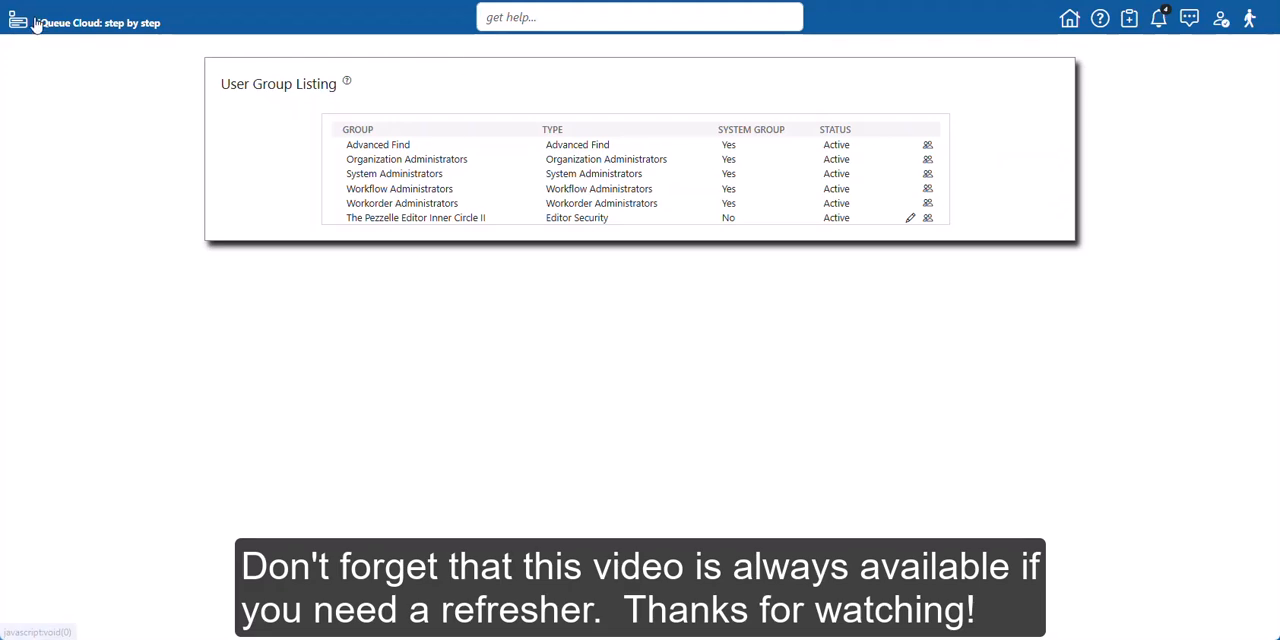
# Return to the home dashboard
pyautogui.click(1068, 19)
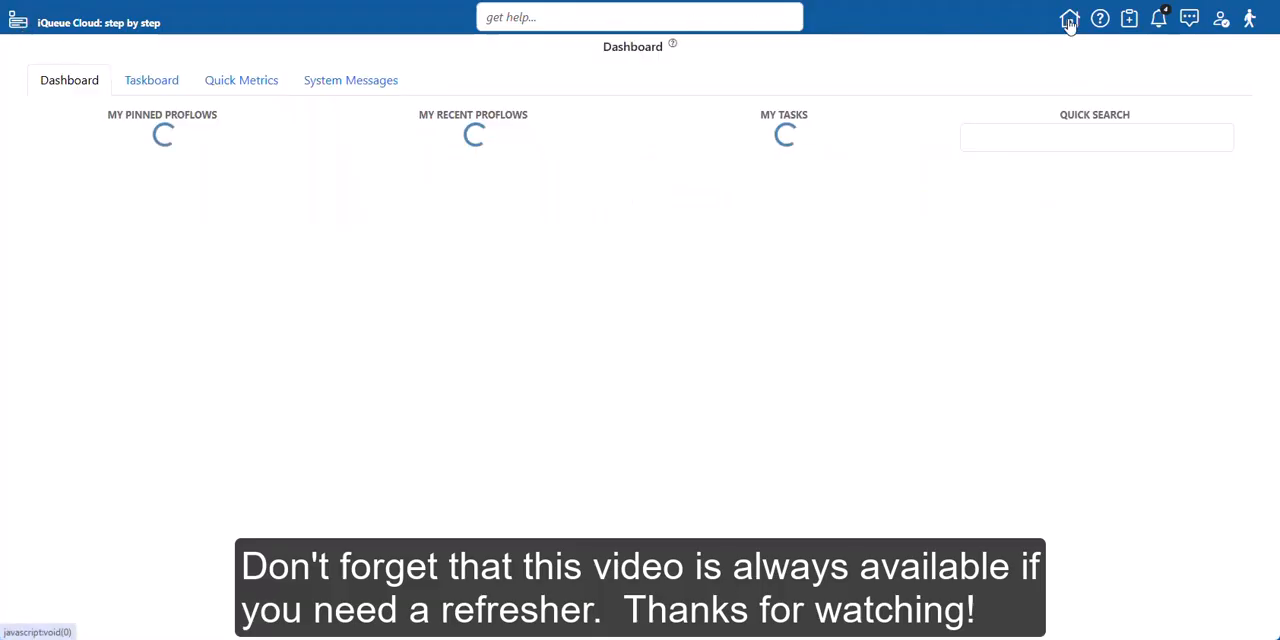